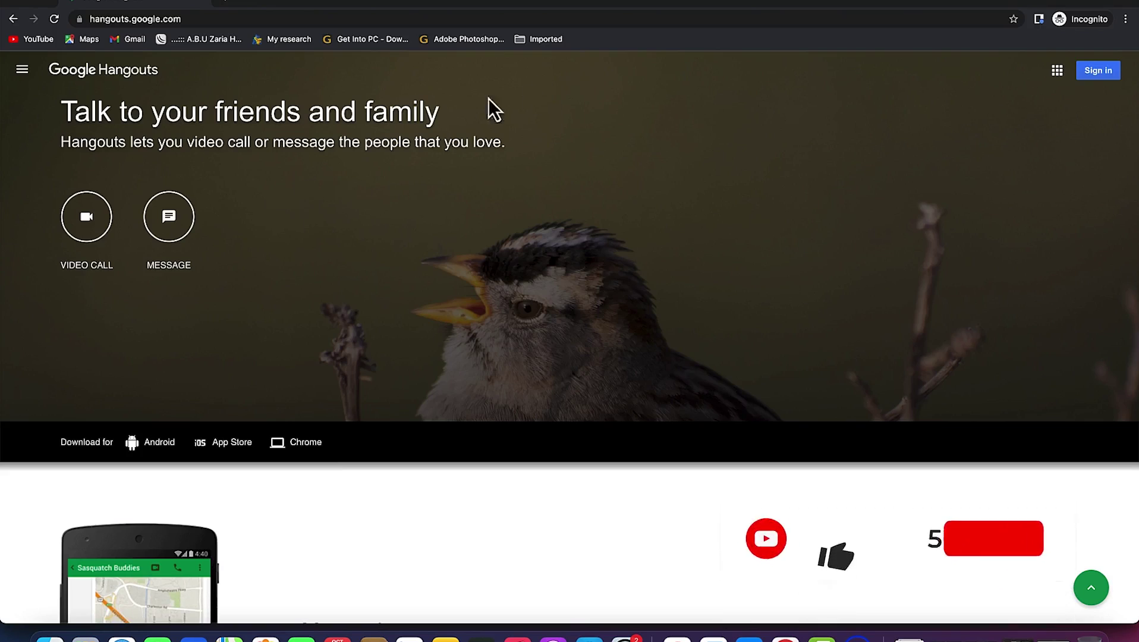
From the hangouts.google.com page, open the Google apps list and scroll down to Hangouts
click(200, 18)
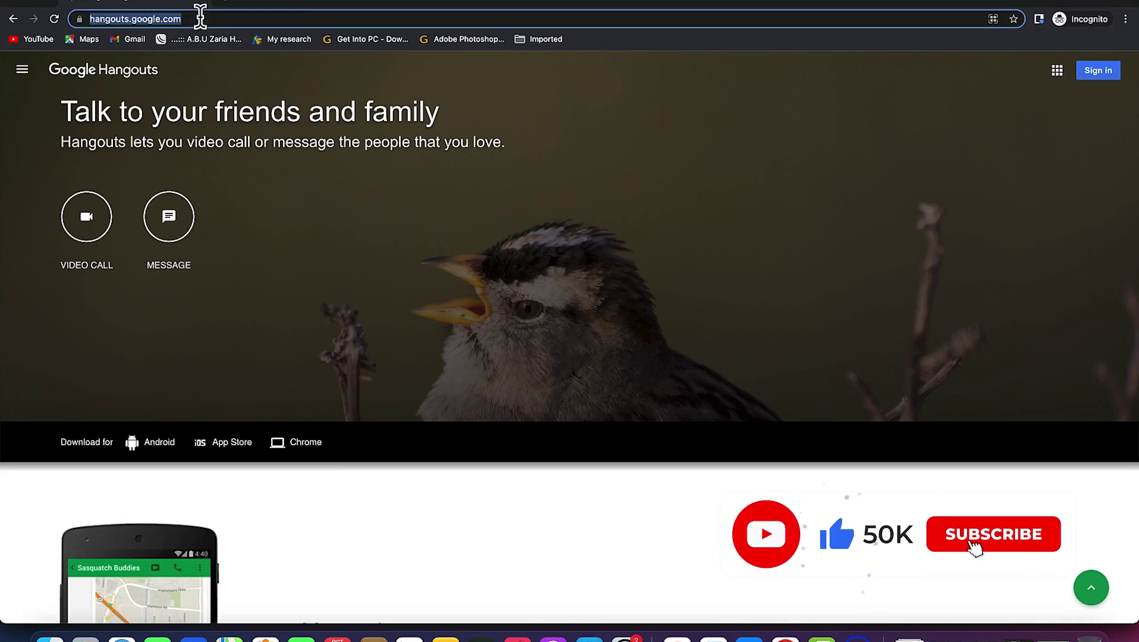
click(199, 17)
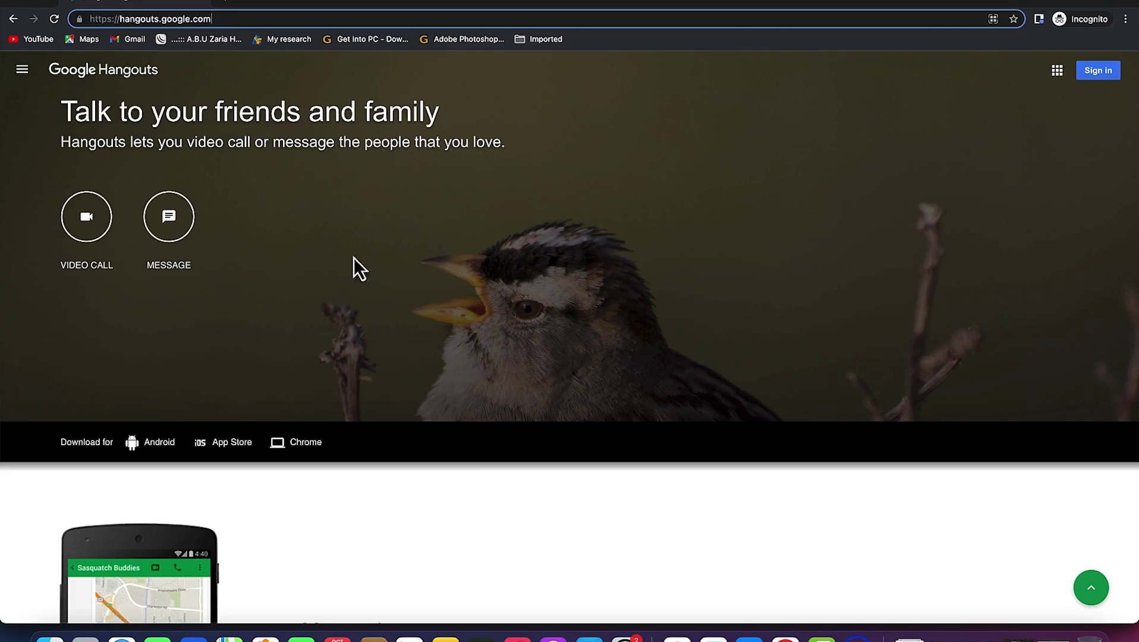
click(1056, 71)
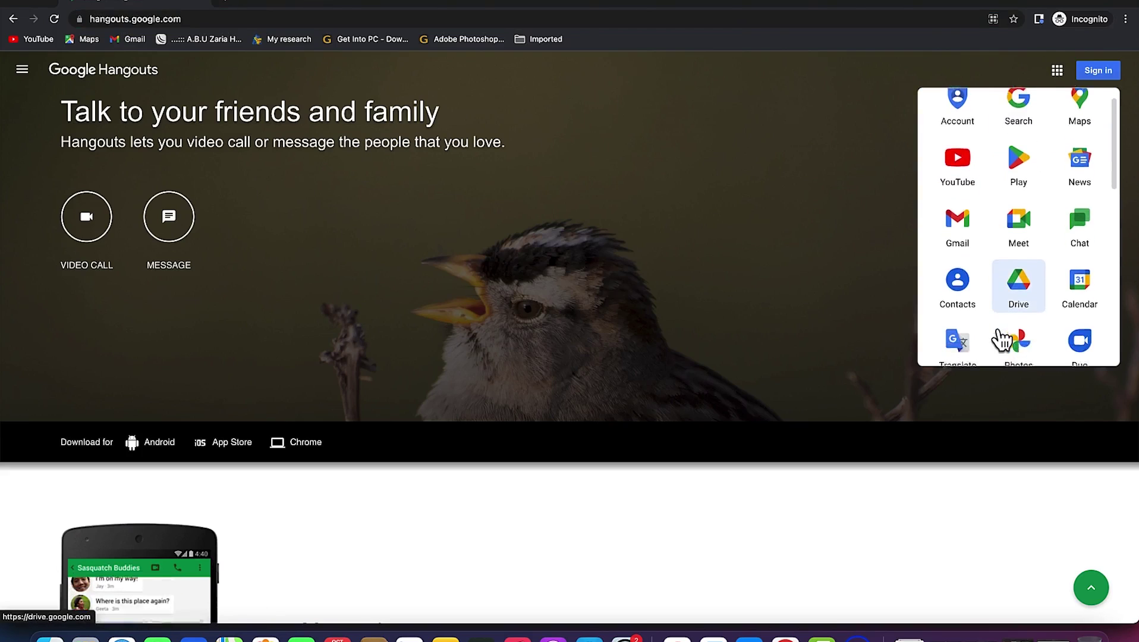
scroll(1000, 333, down, 3)
scroll(1003, 336, down, 3)
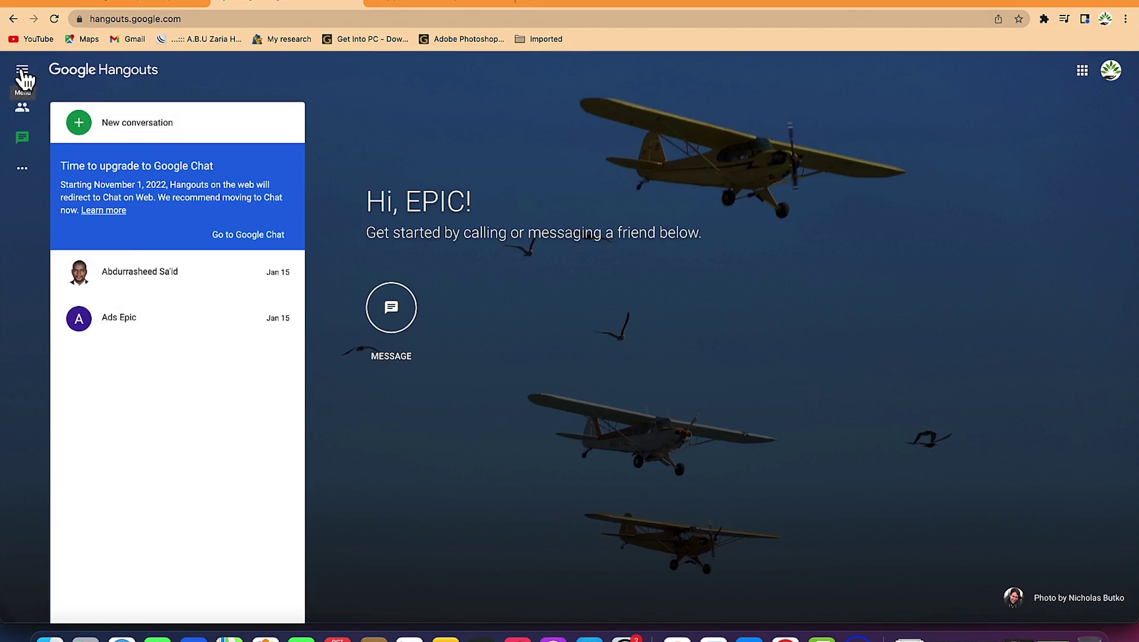
Open the Hangouts navigation drawer from the top-left menu icon
click(23, 72)
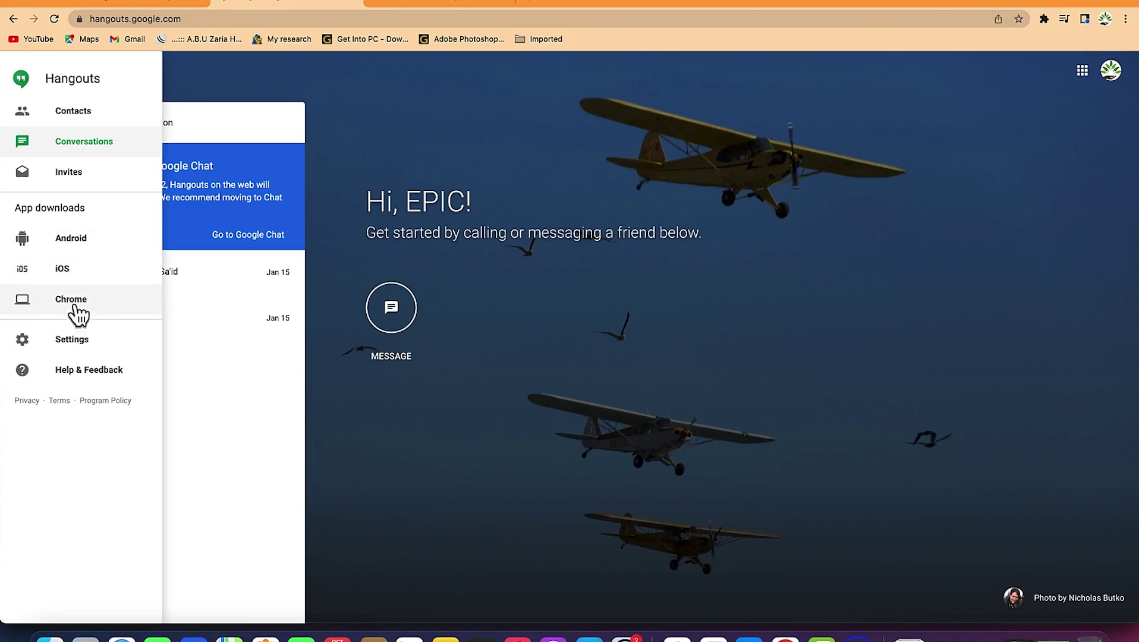
Review Settings and Customize invite settings, then close the settings panel
click(82, 348)
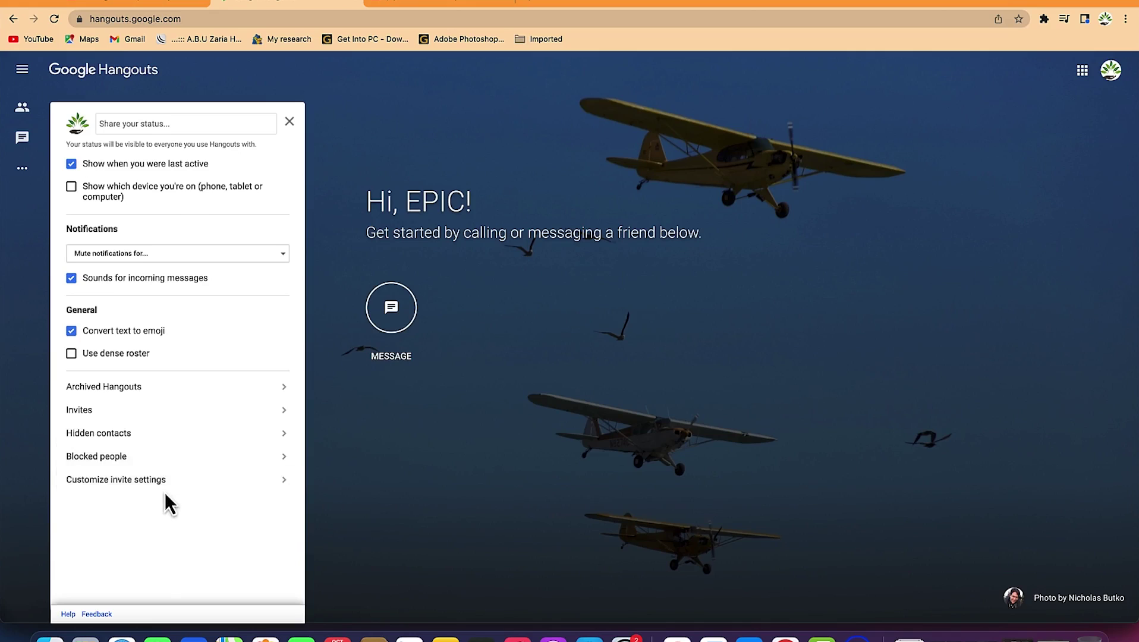
click(187, 484)
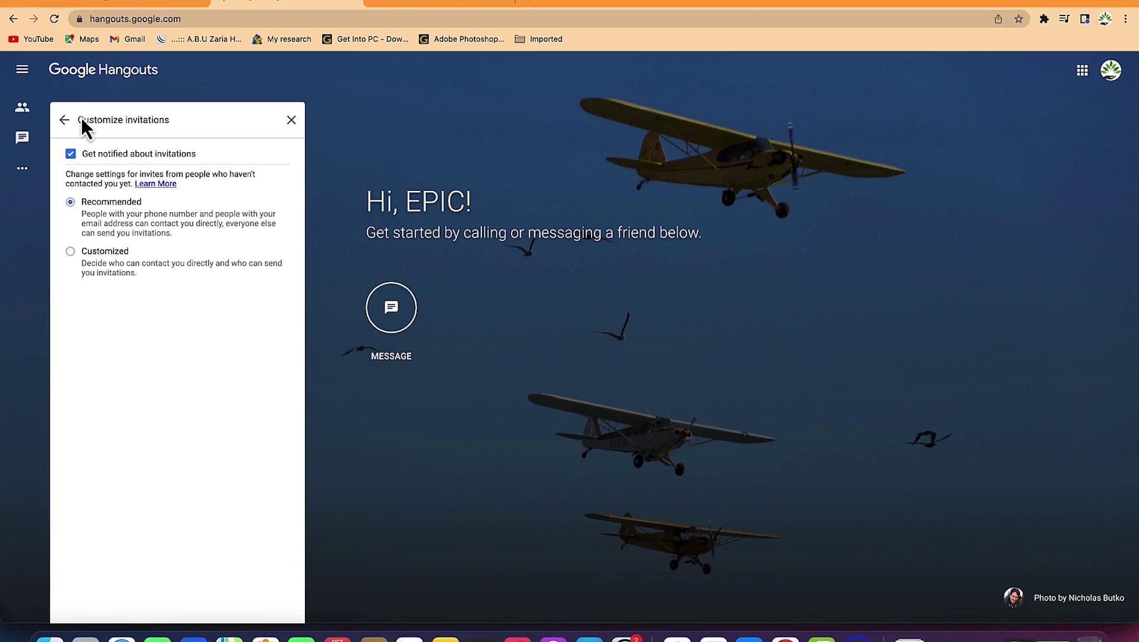
click(64, 120)
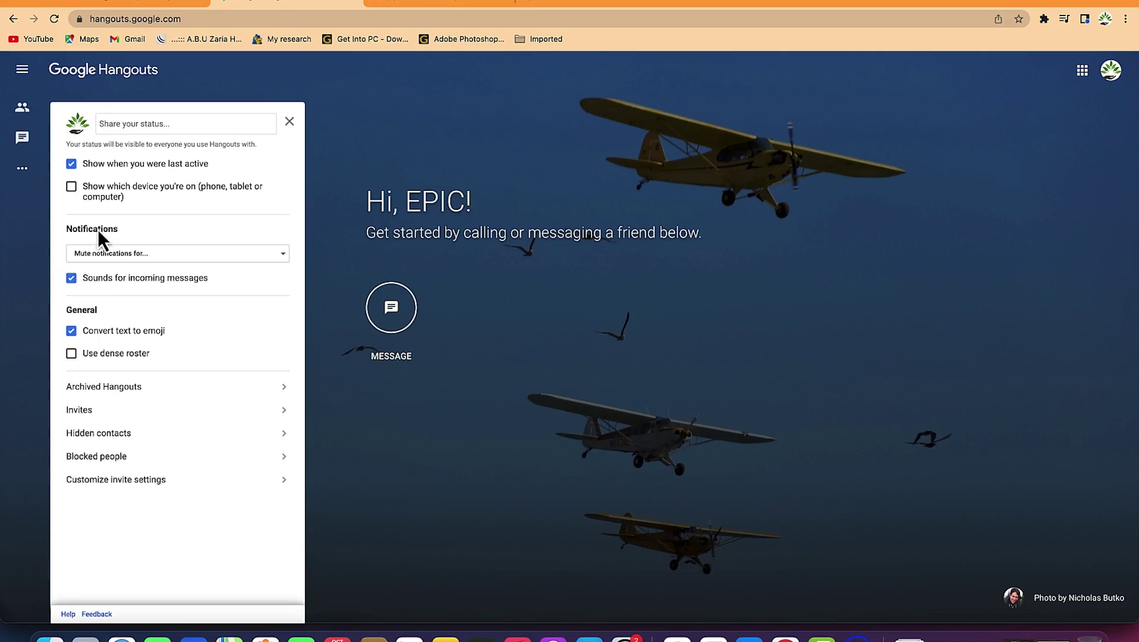
click(290, 121)
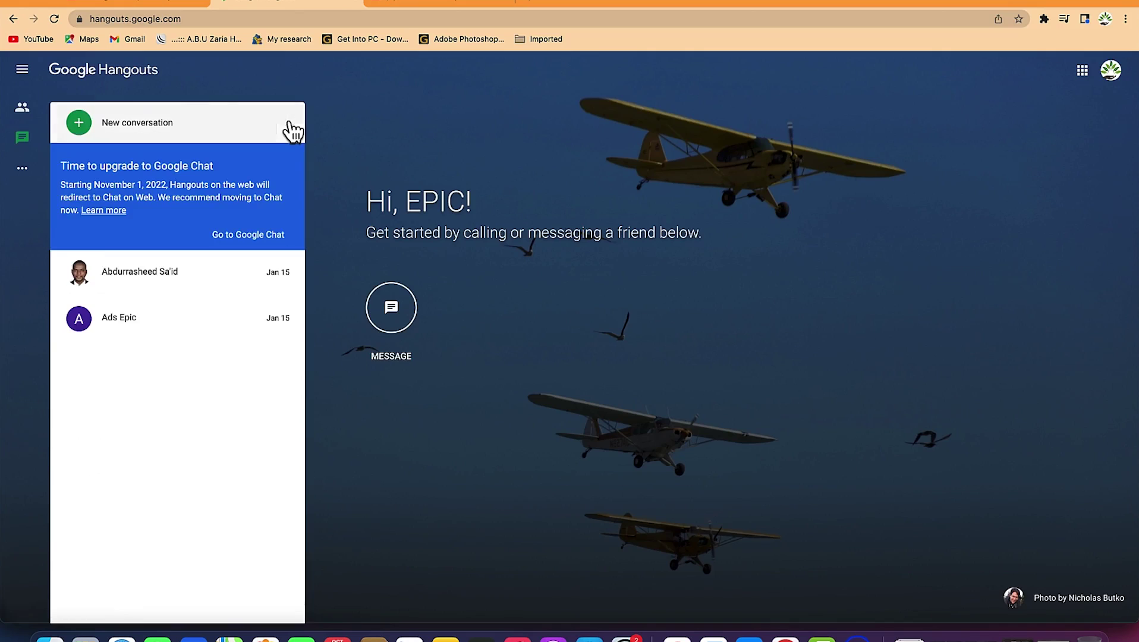
Open the Google Hangouts Chrome Web Store listing and show the installed browser extensions
click(22, 72)
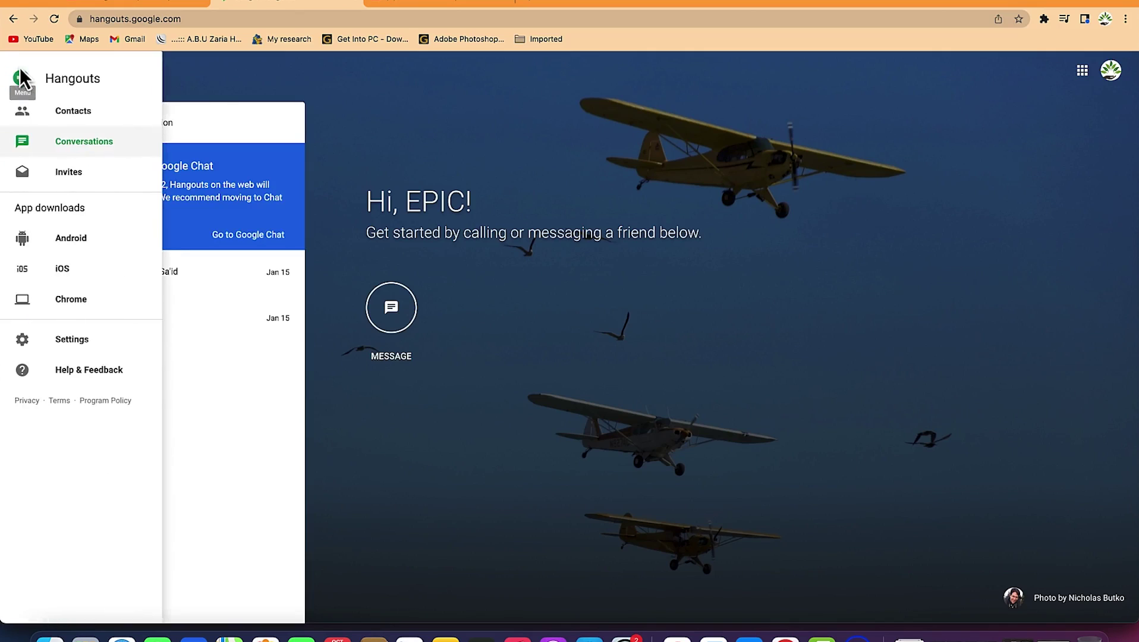
click(84, 304)
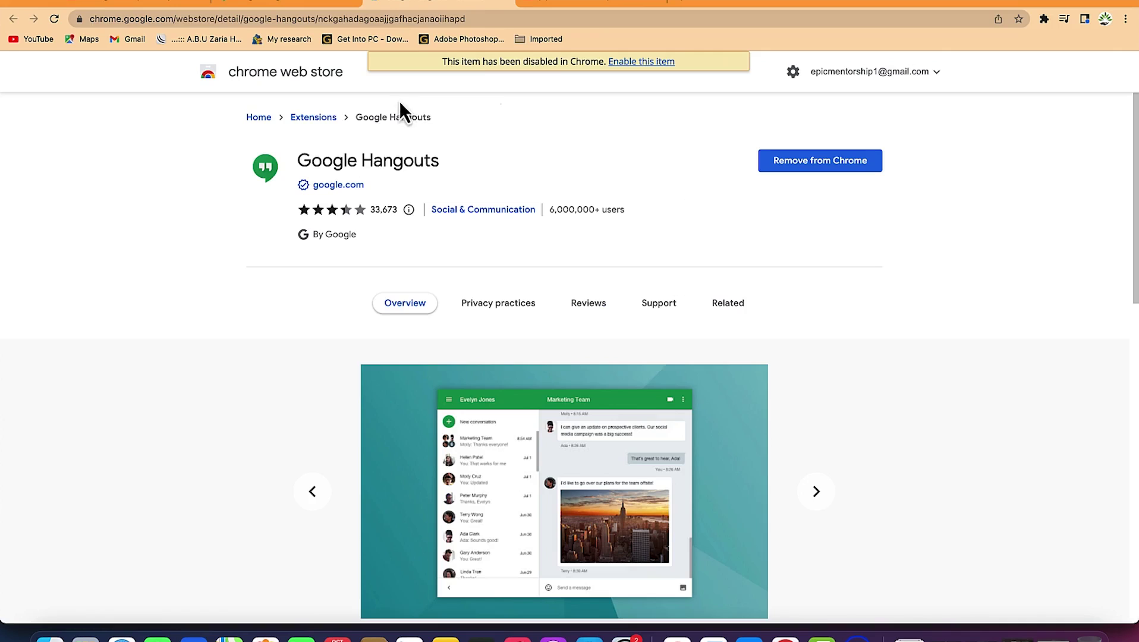
click(285, 3)
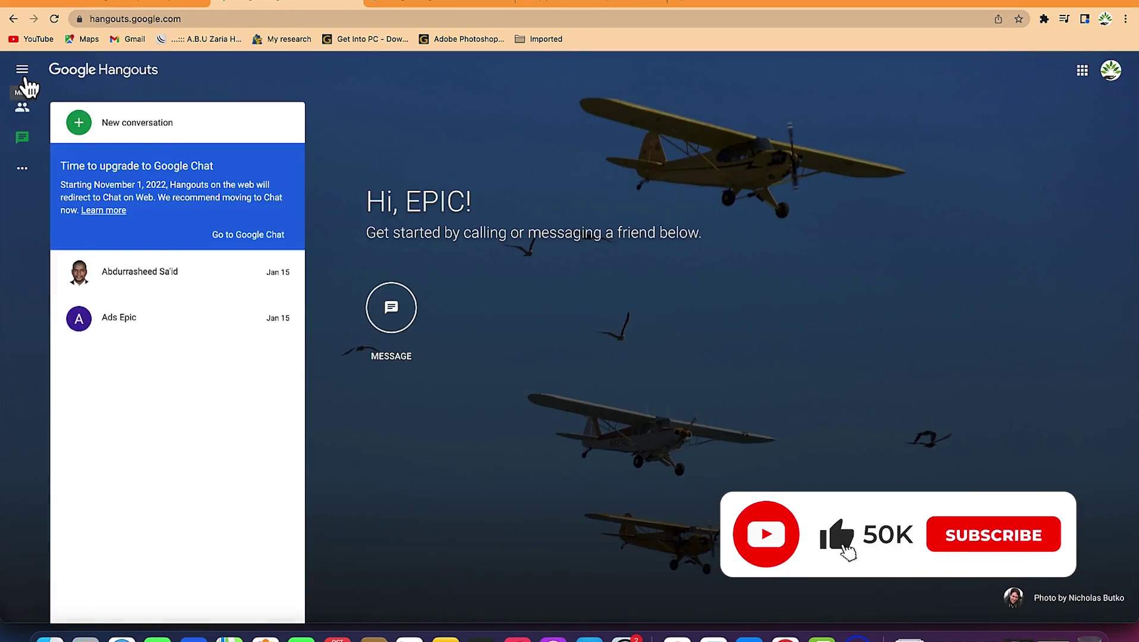
click(17, 69)
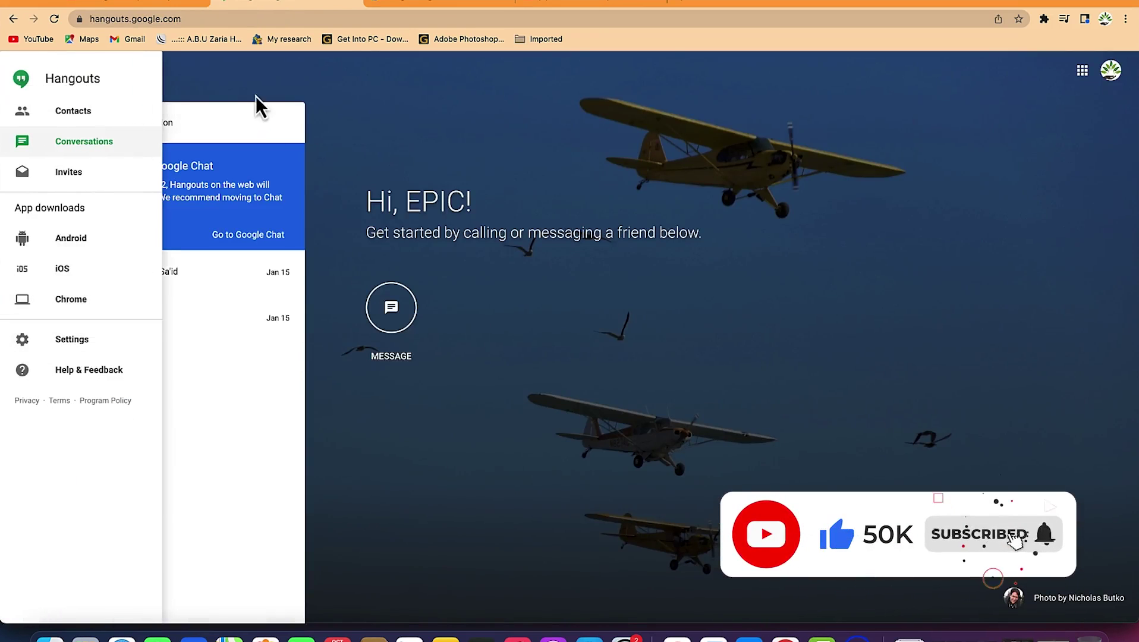
click(399, 6)
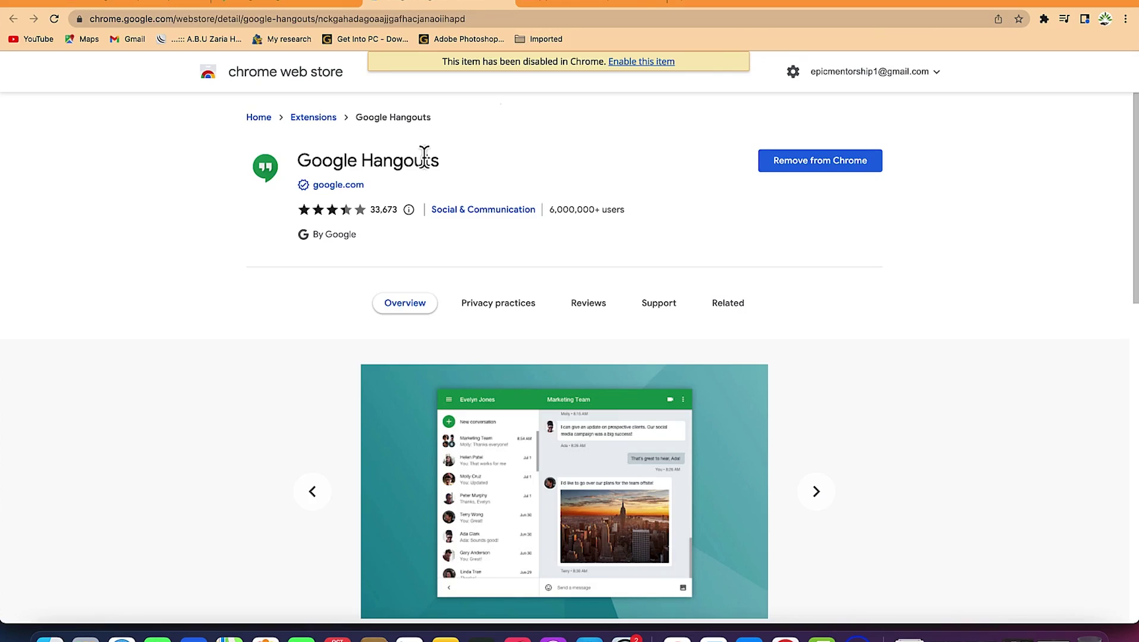
click(1045, 20)
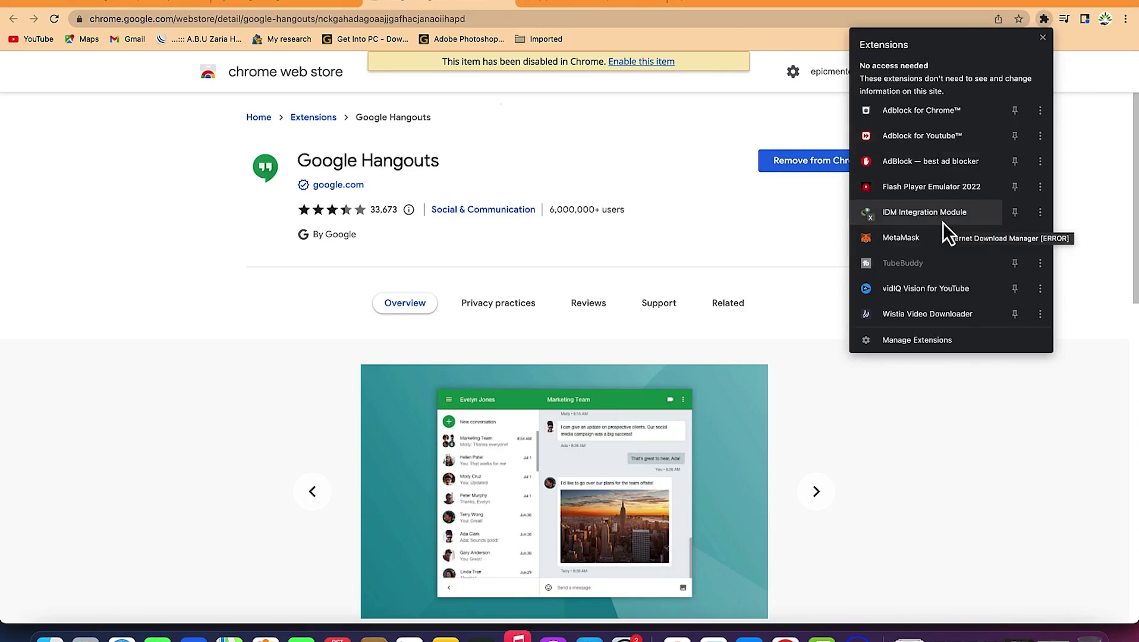
On Manage Extensions, toggle Google Hangouts on then off, and return to the Hangouts tab
click(944, 343)
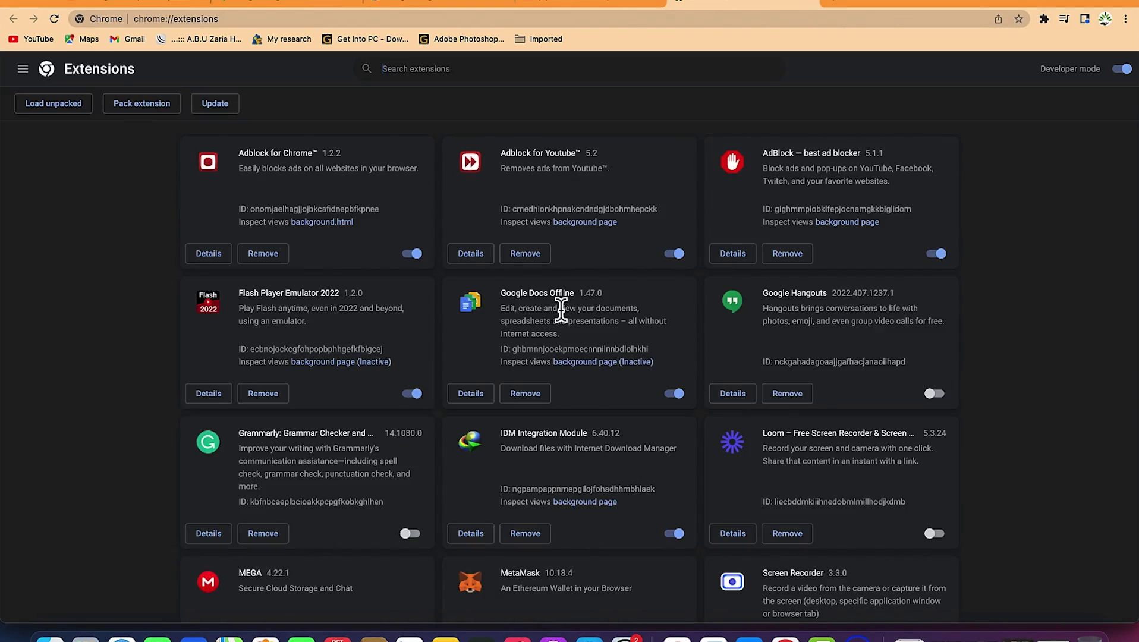
scroll(566, 334, down, 2)
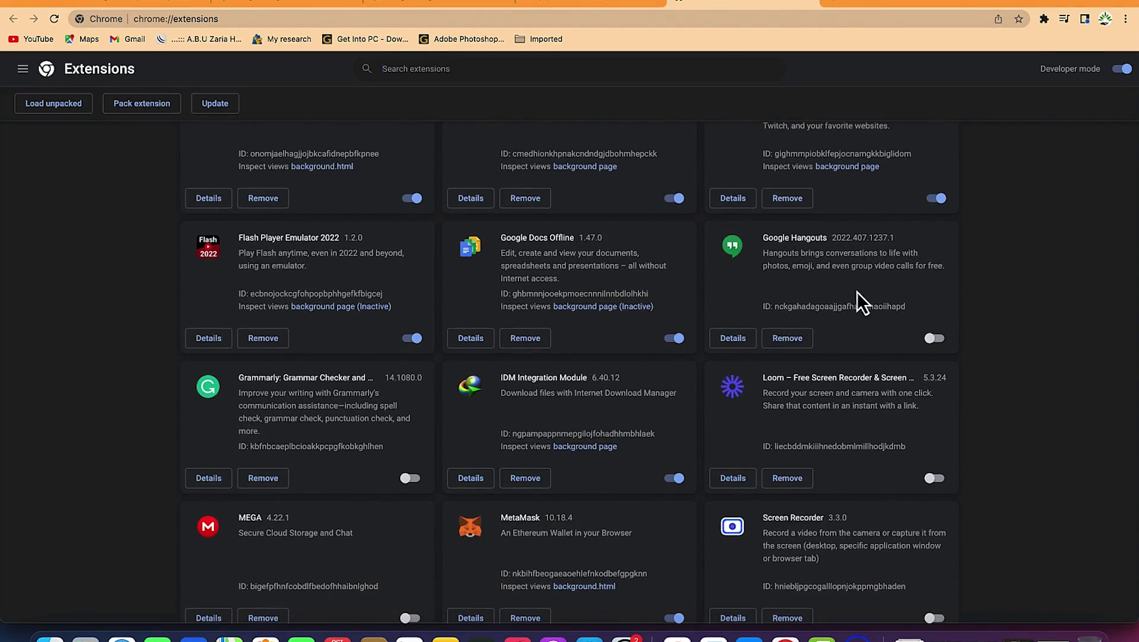
click(933, 340)
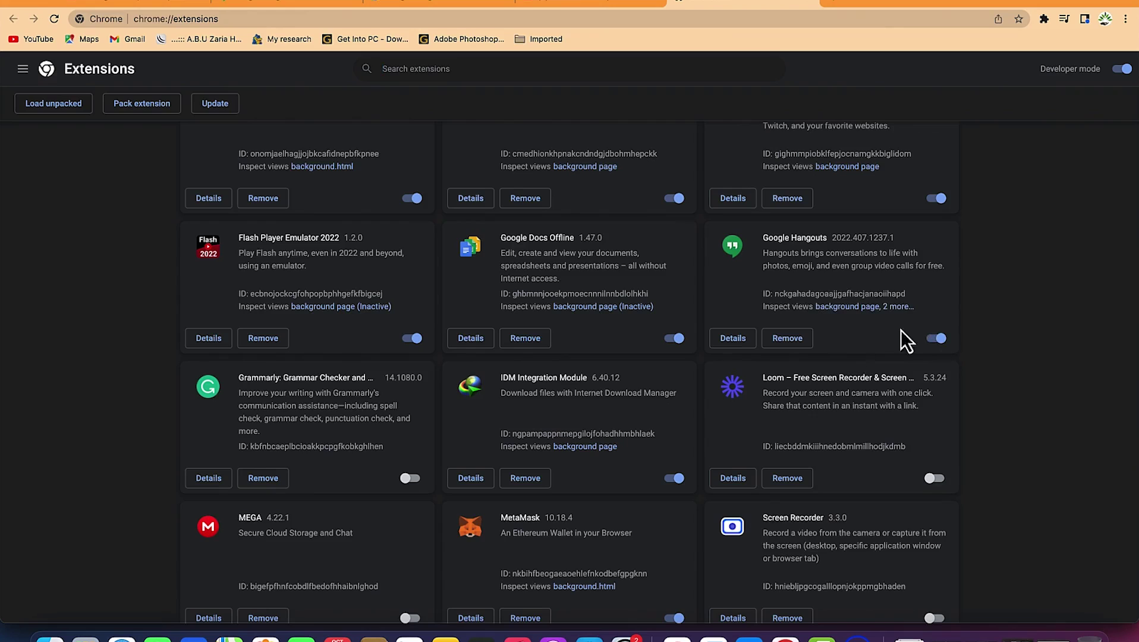
click(933, 340)
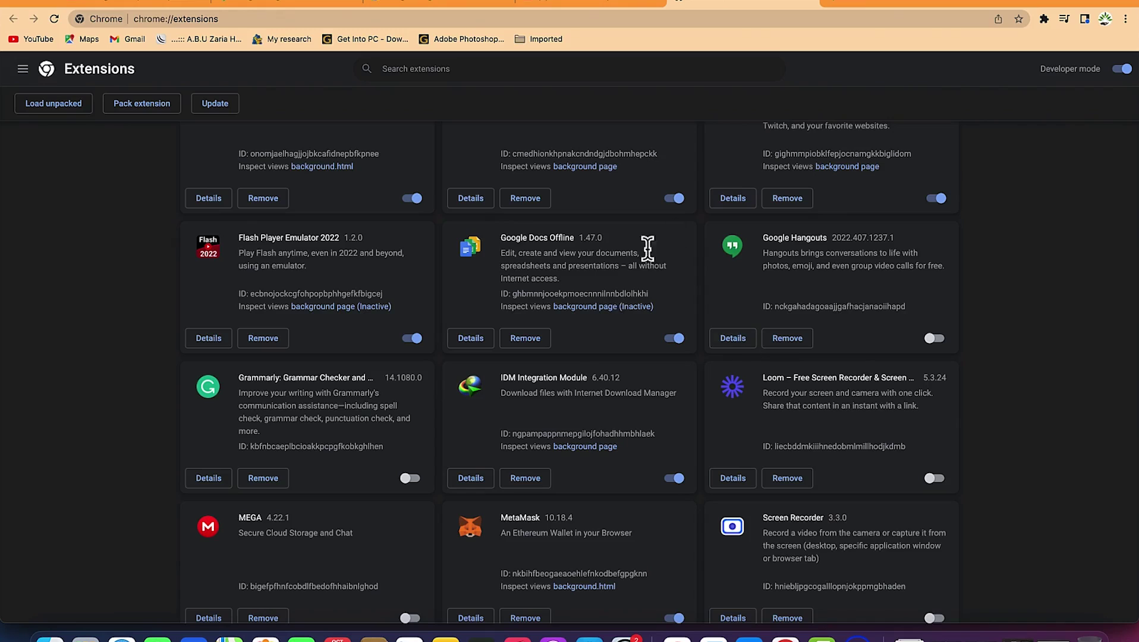
click(288, 5)
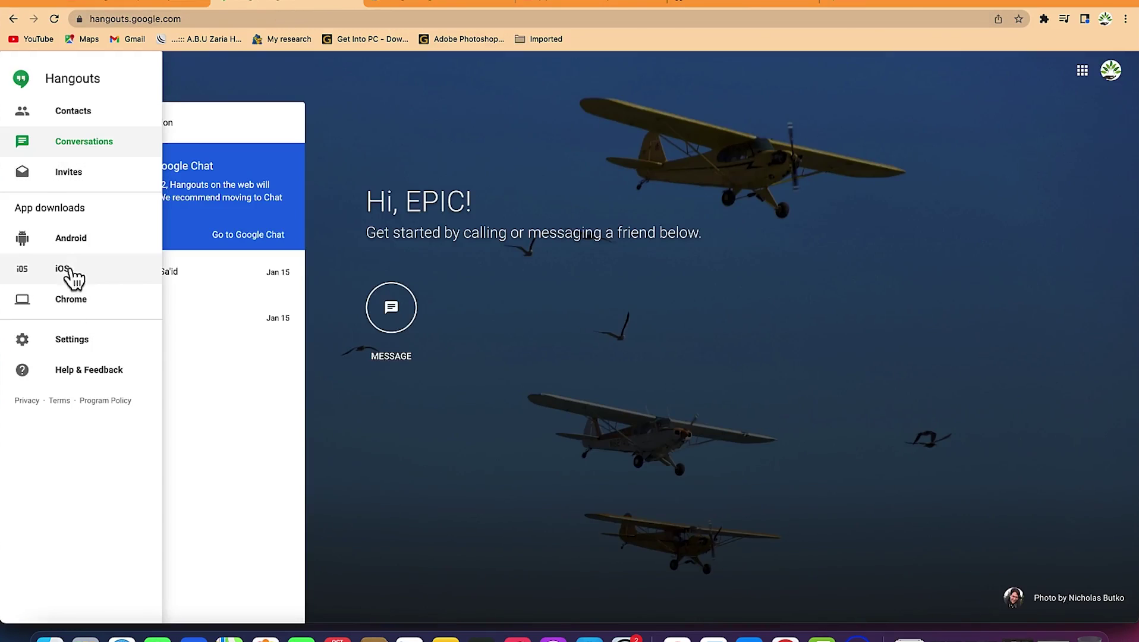
Close the side menu and search a contact's name in a new conversation
click(230, 84)
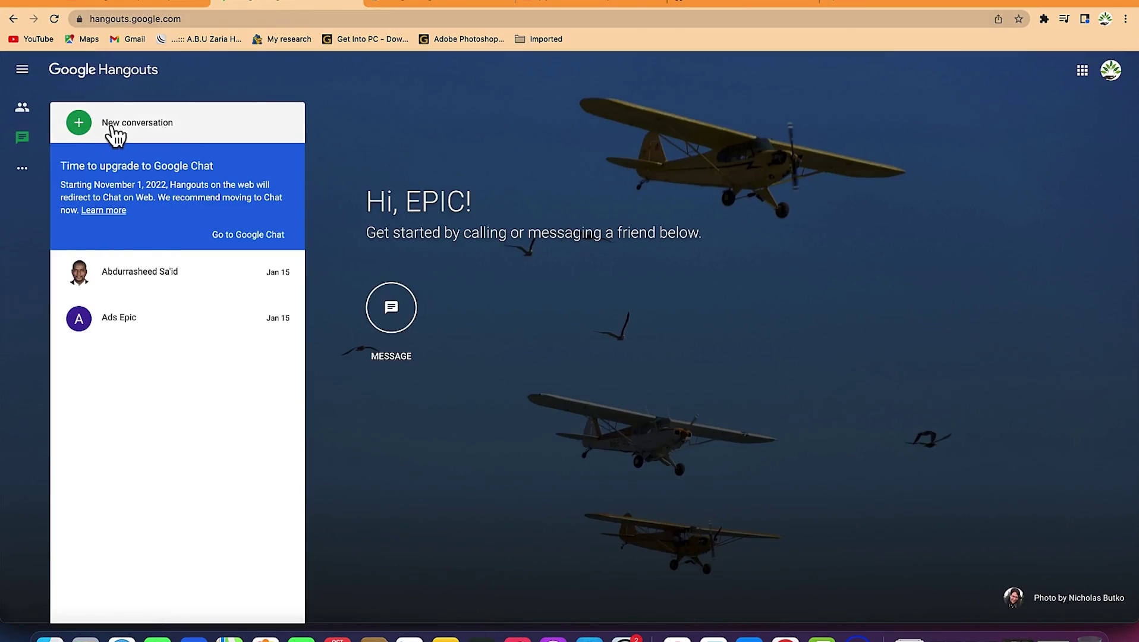
click(80, 124)
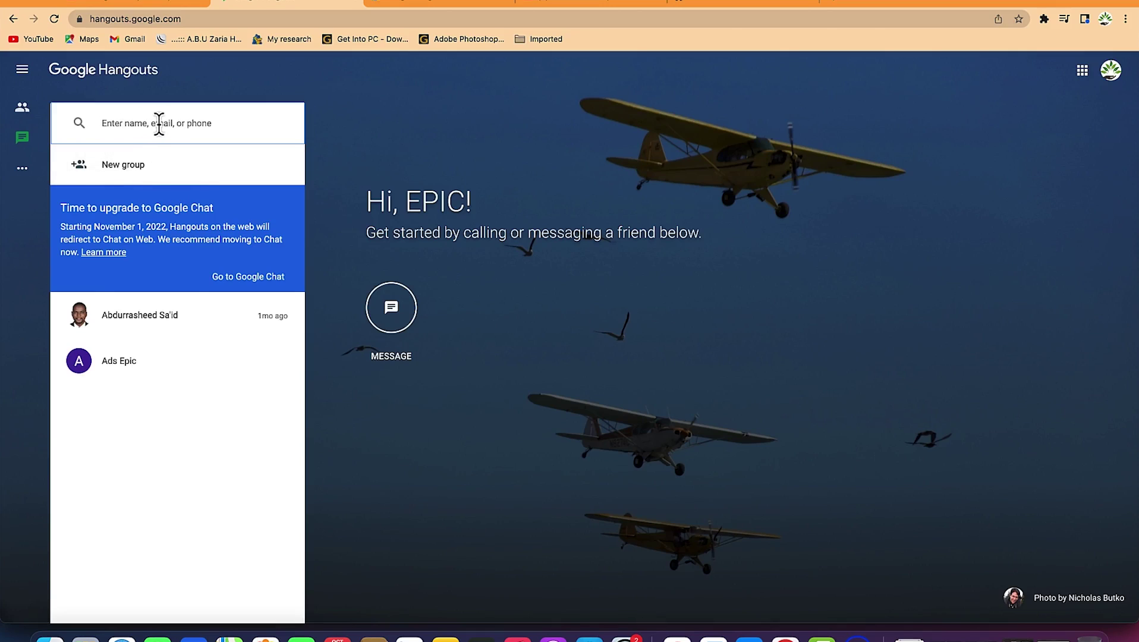
text(abdu)
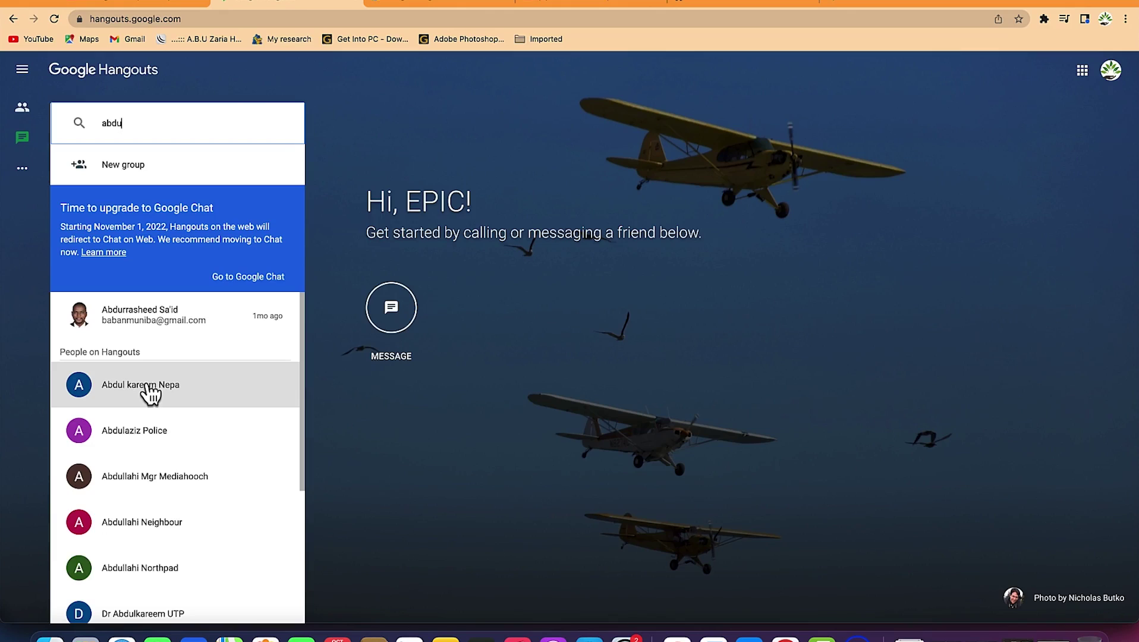
Add a matching contact as group recipient, then invite a typed e-mail address to Hangouts
click(122, 174)
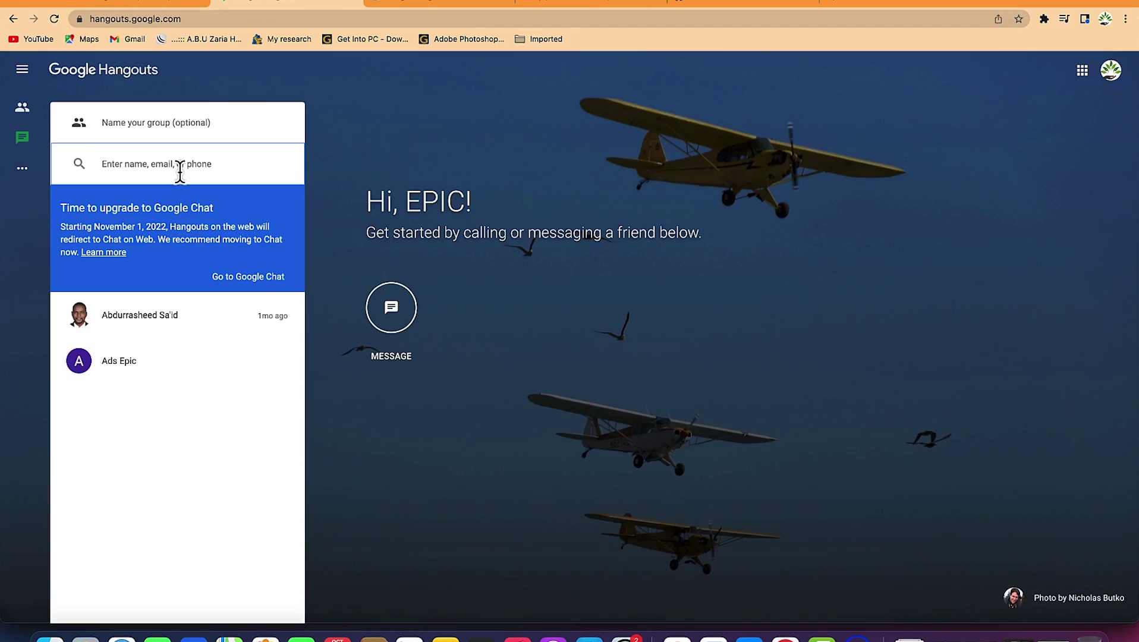
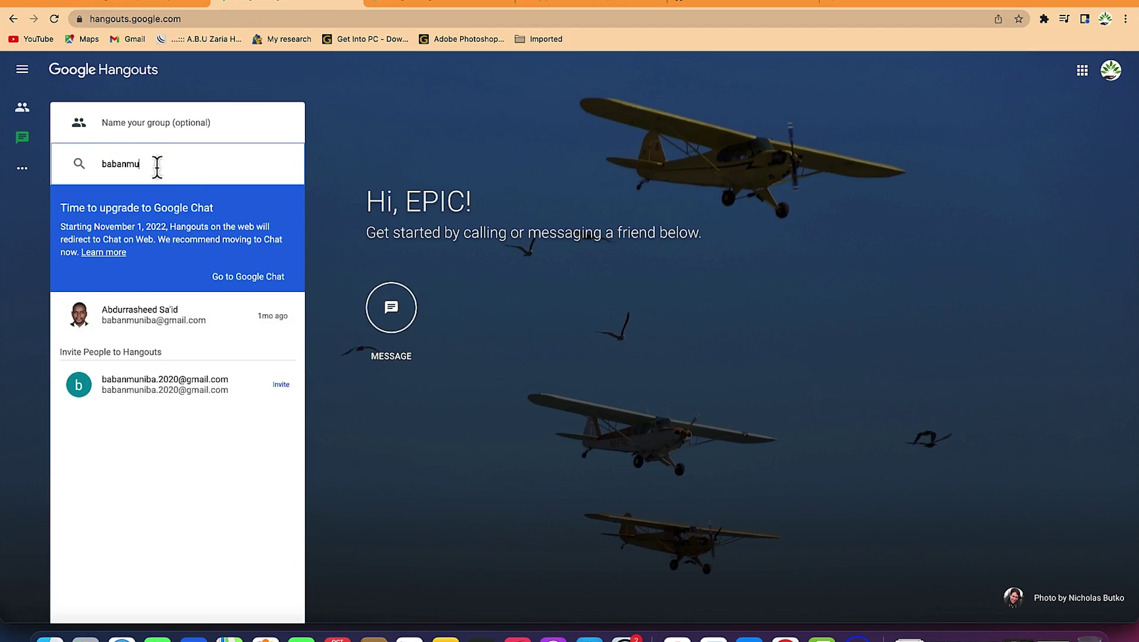
key(Return)
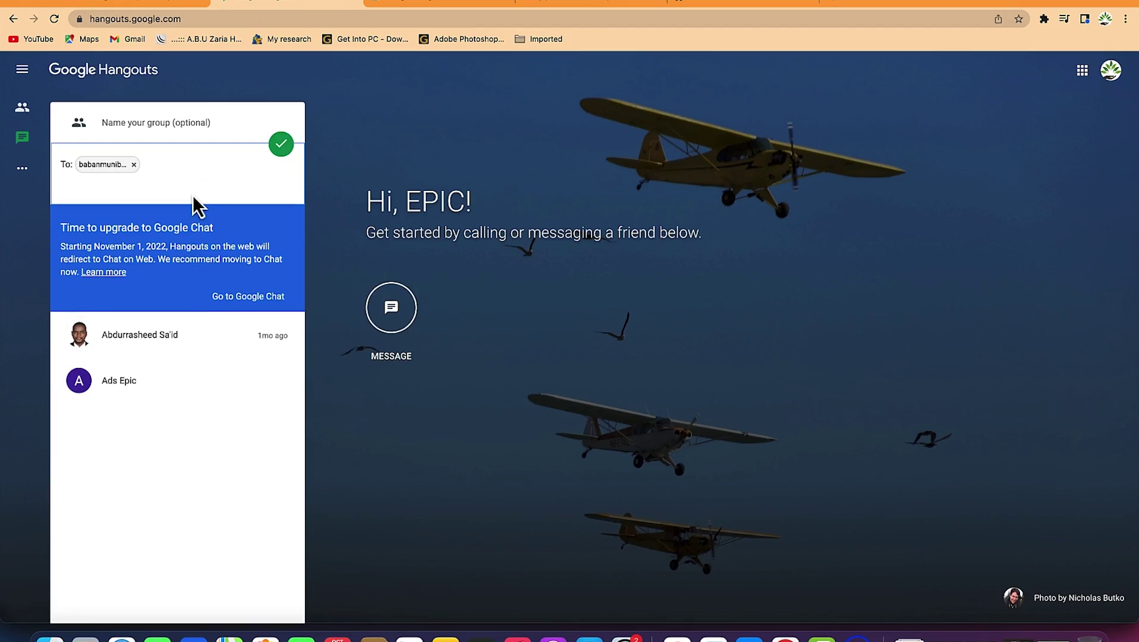
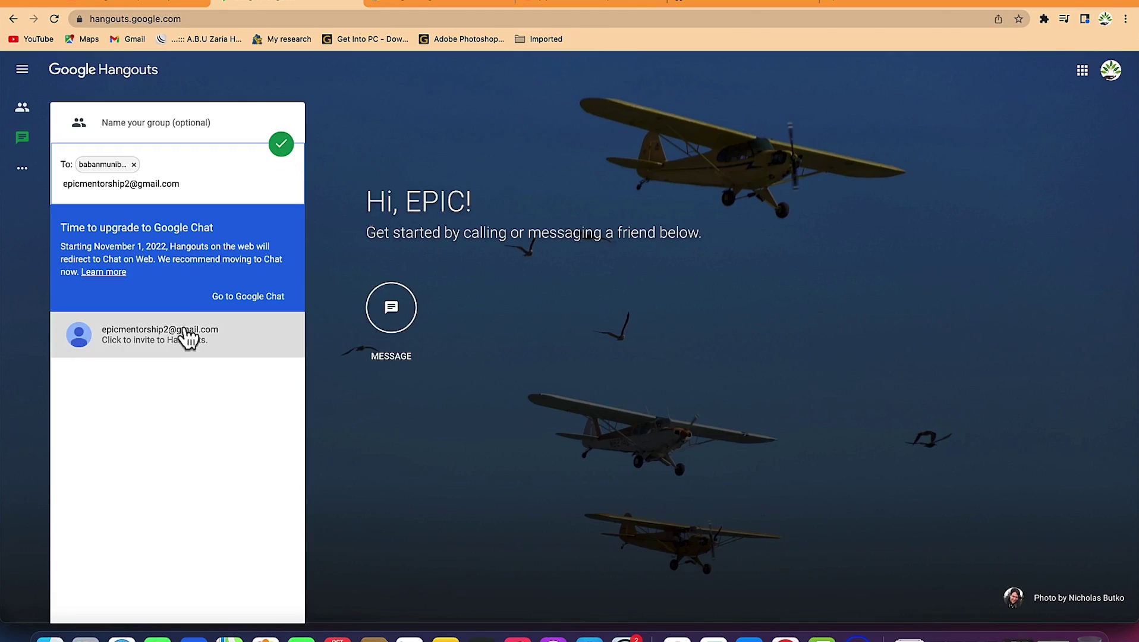
click(181, 336)
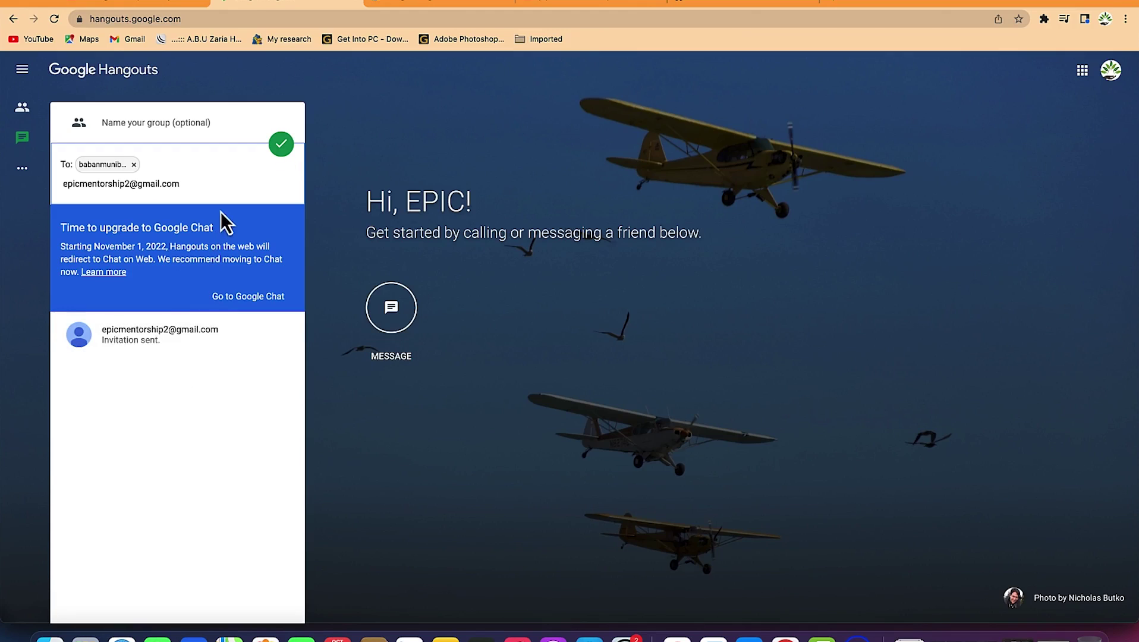
Correct the e-mail address ending to 'om', resend the invitation, and close the form
click(211, 177)
key(BackSpace)
key(BackSpace)
text(om)
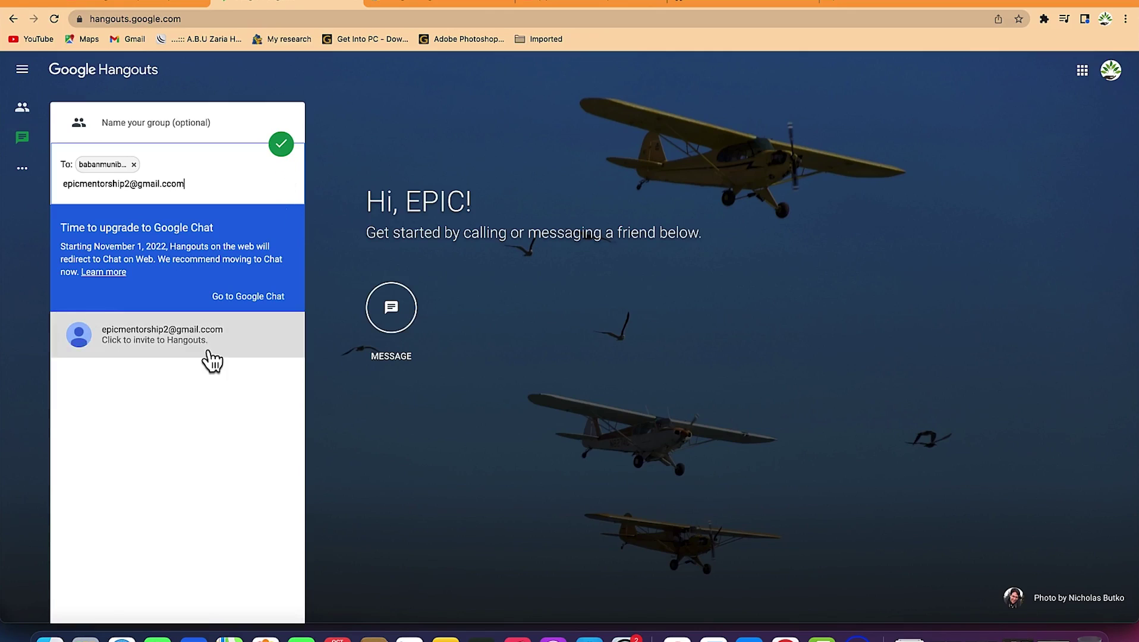
click(208, 339)
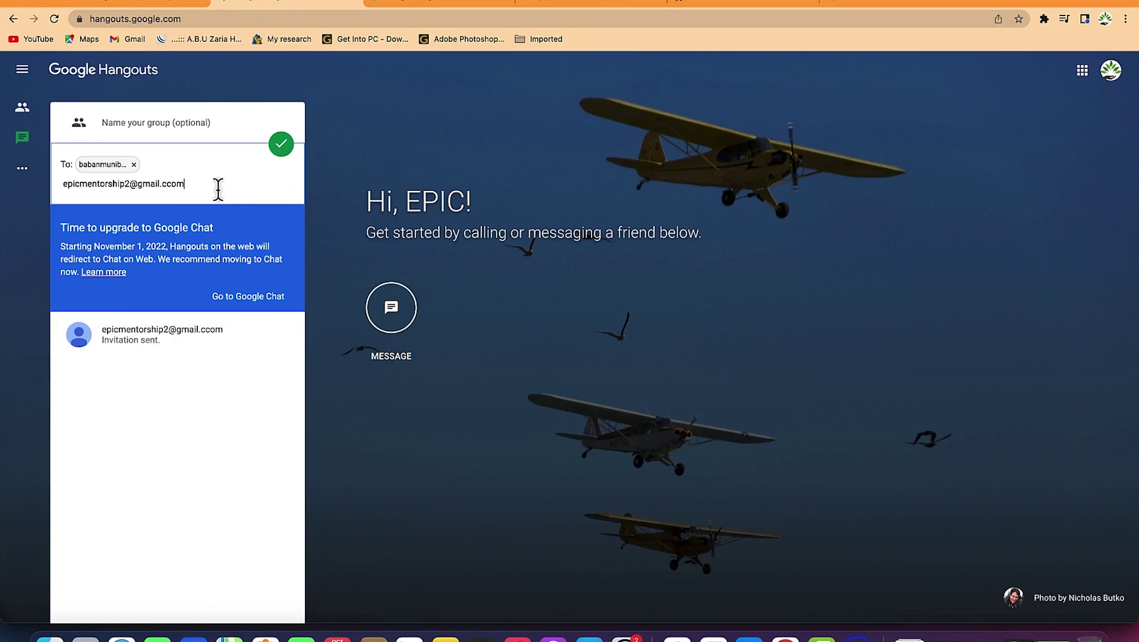
key(Escape)
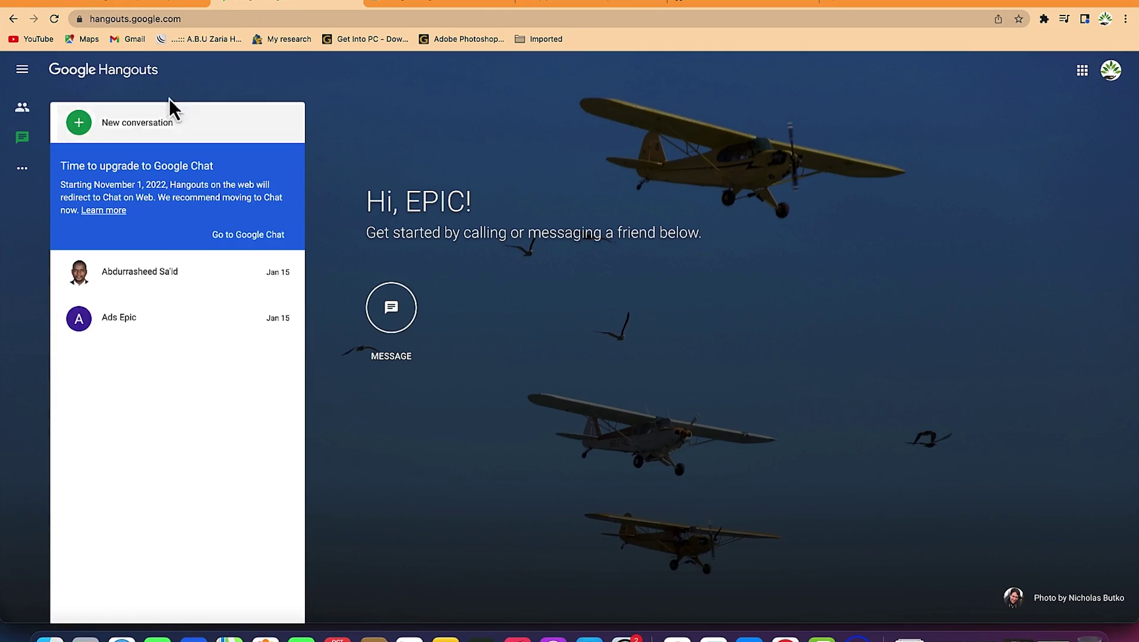
Create a group chat with the searched contact and the pasted e-mail address
click(95, 137)
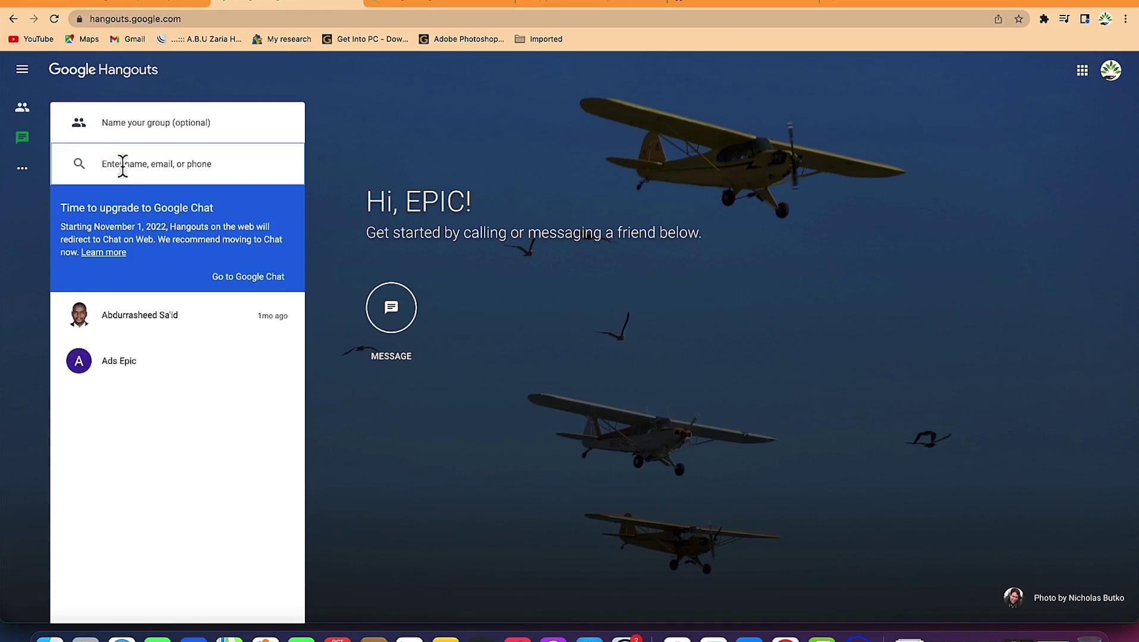
text(baban)
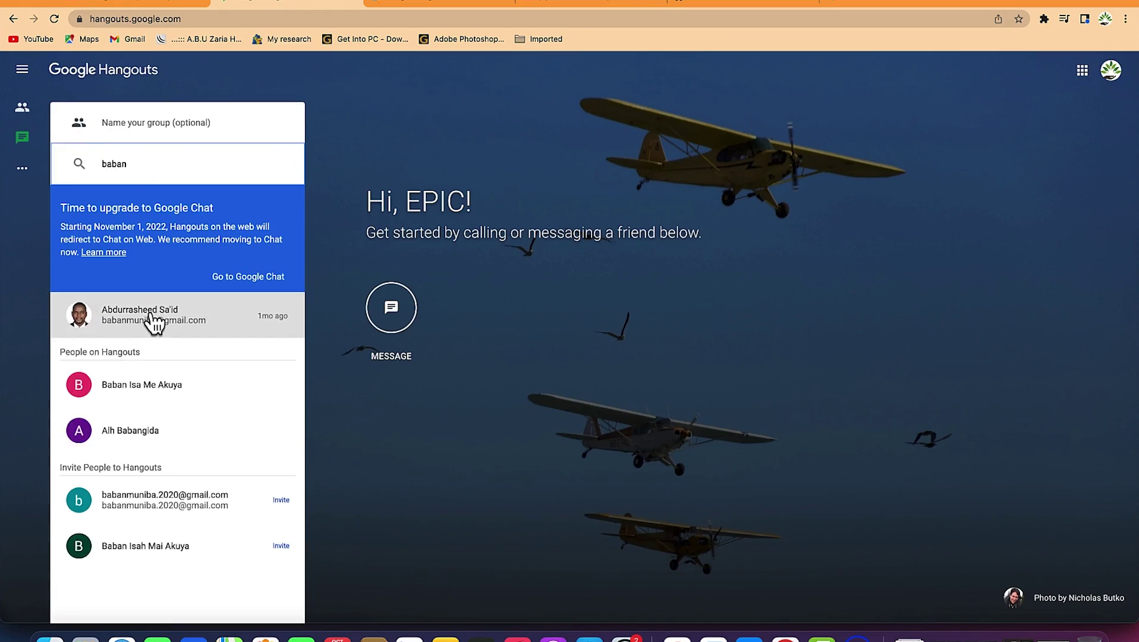
click(152, 312)
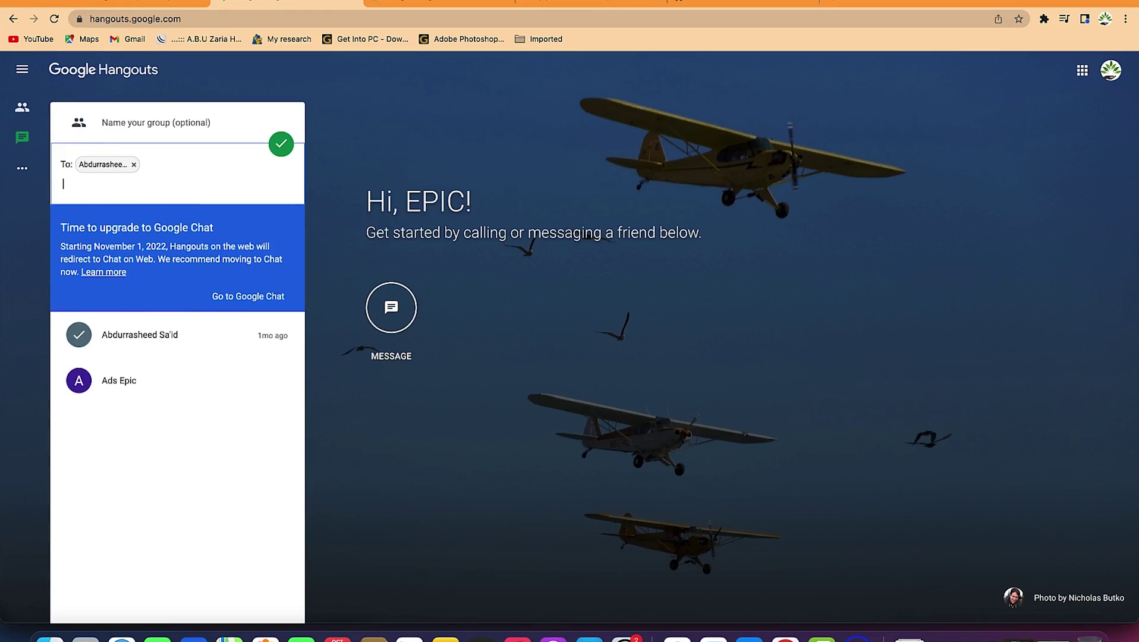
key(super+v)
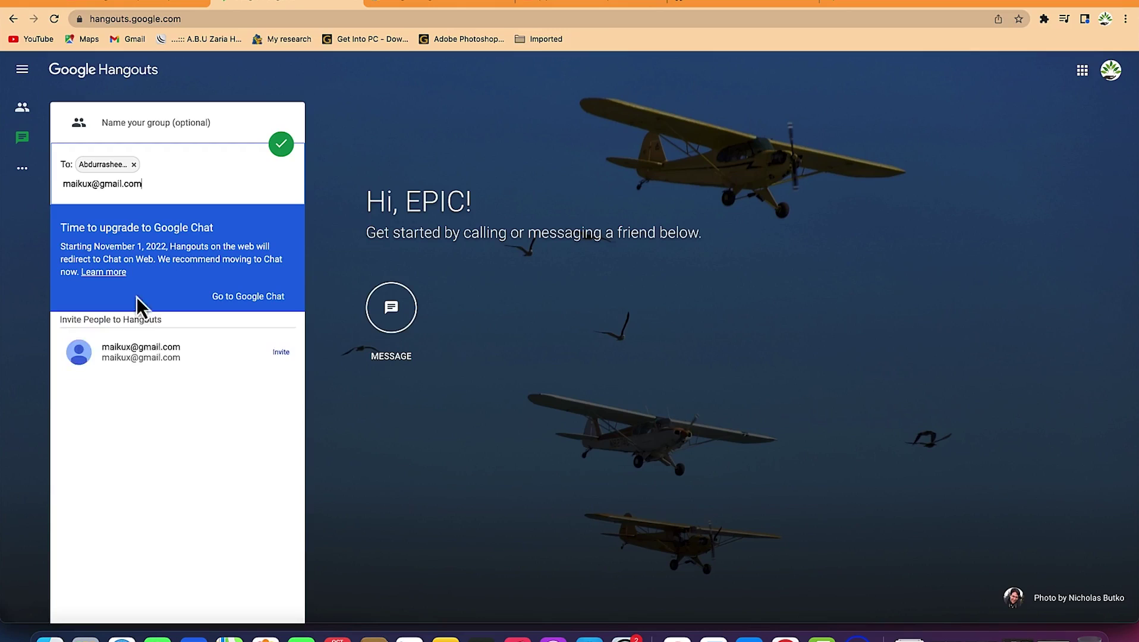
click(155, 361)
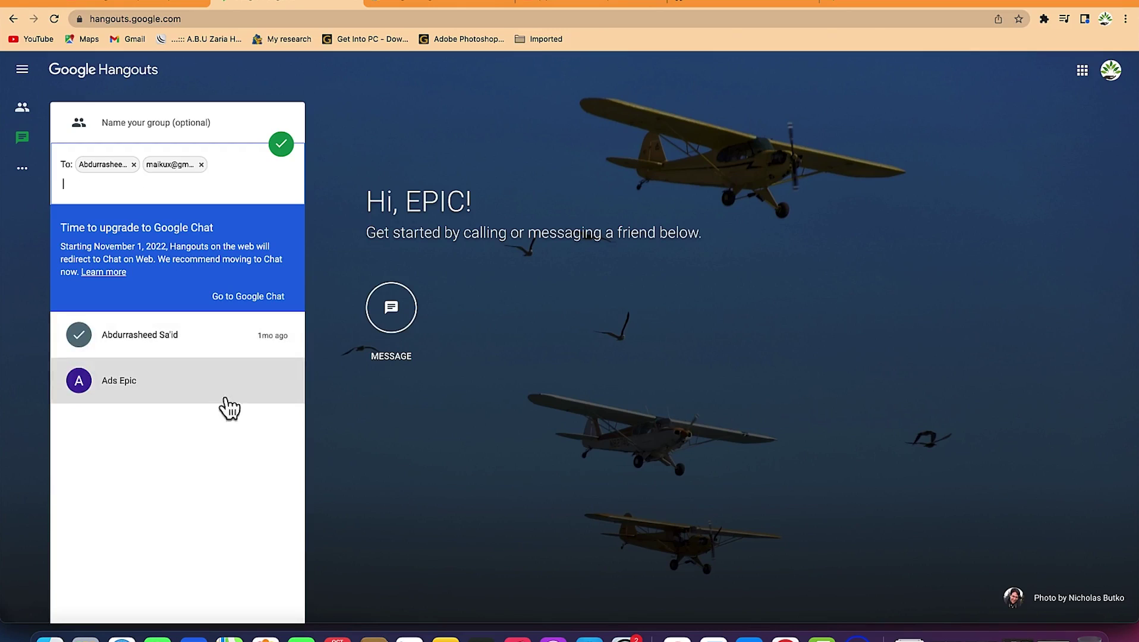
click(281, 146)
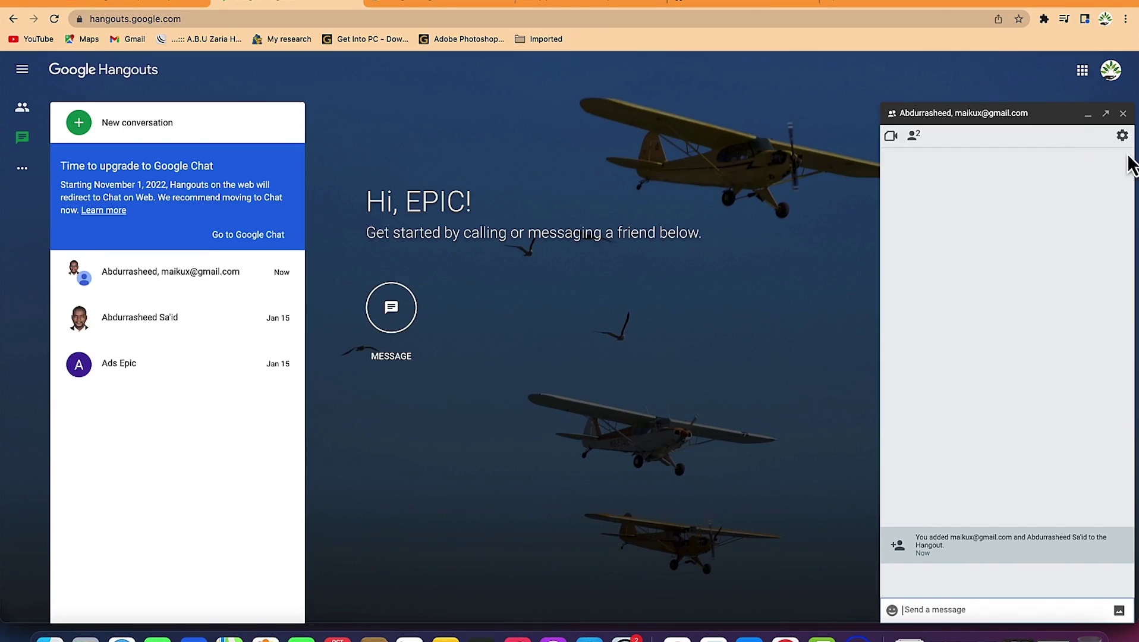
In the group options, enter 'Getting to gether' as the Hangout Name and enable Joining by link
click(1122, 136)
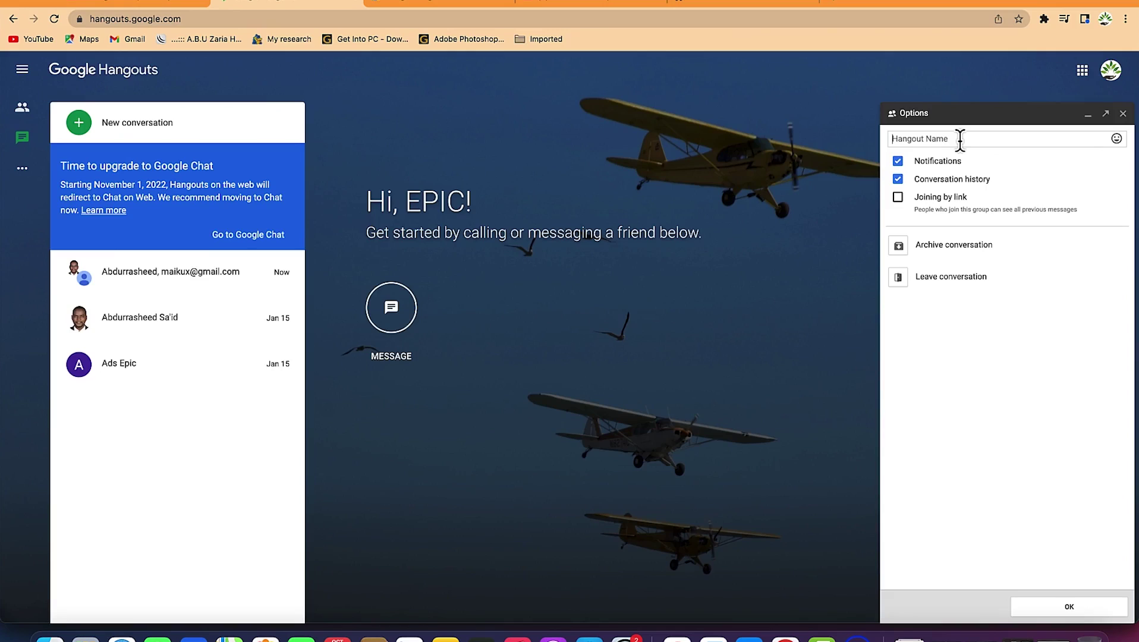
text(Getting to gether)
click(926, 211)
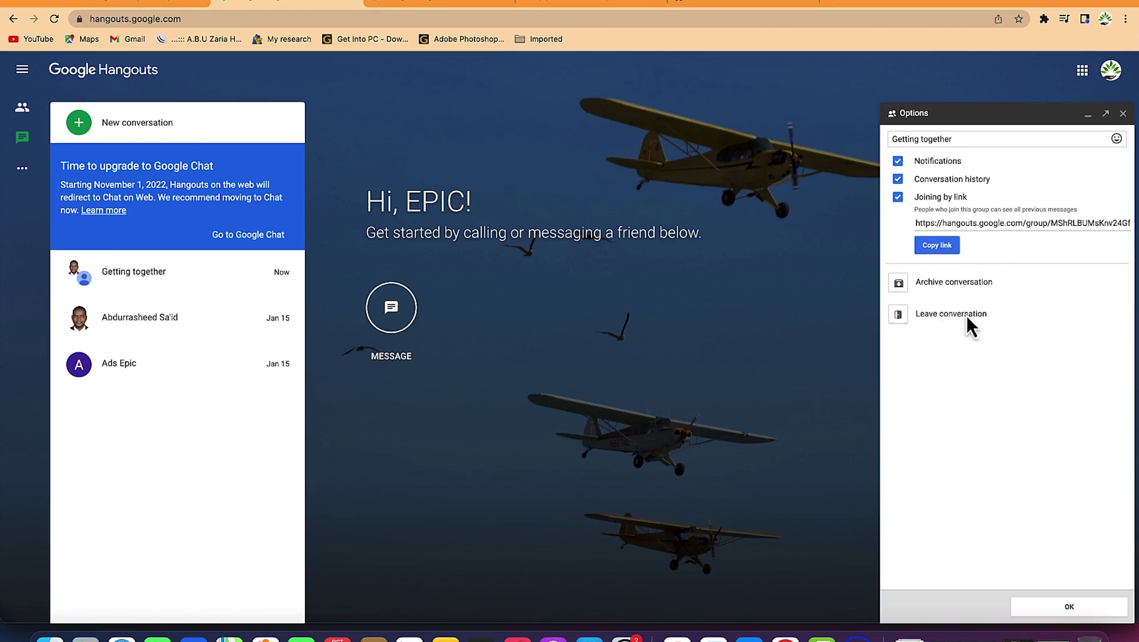
Add the heart-eyes emoji from Smileys to the group name and save the settings
click(1117, 138)
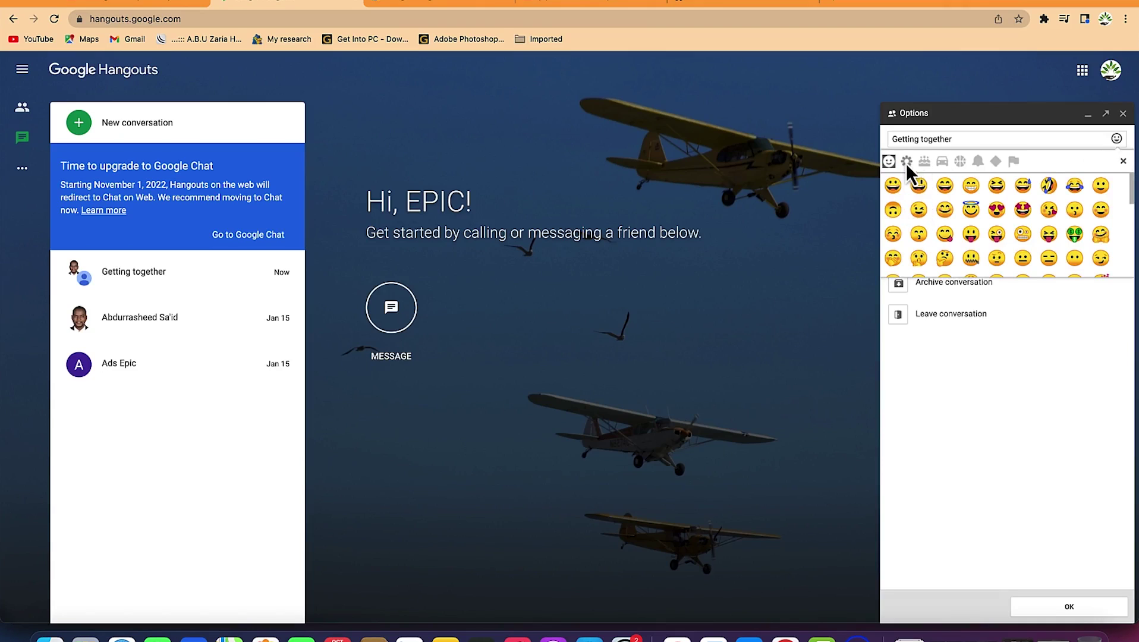
click(906, 160)
click(935, 162)
click(907, 160)
click(890, 160)
click(997, 211)
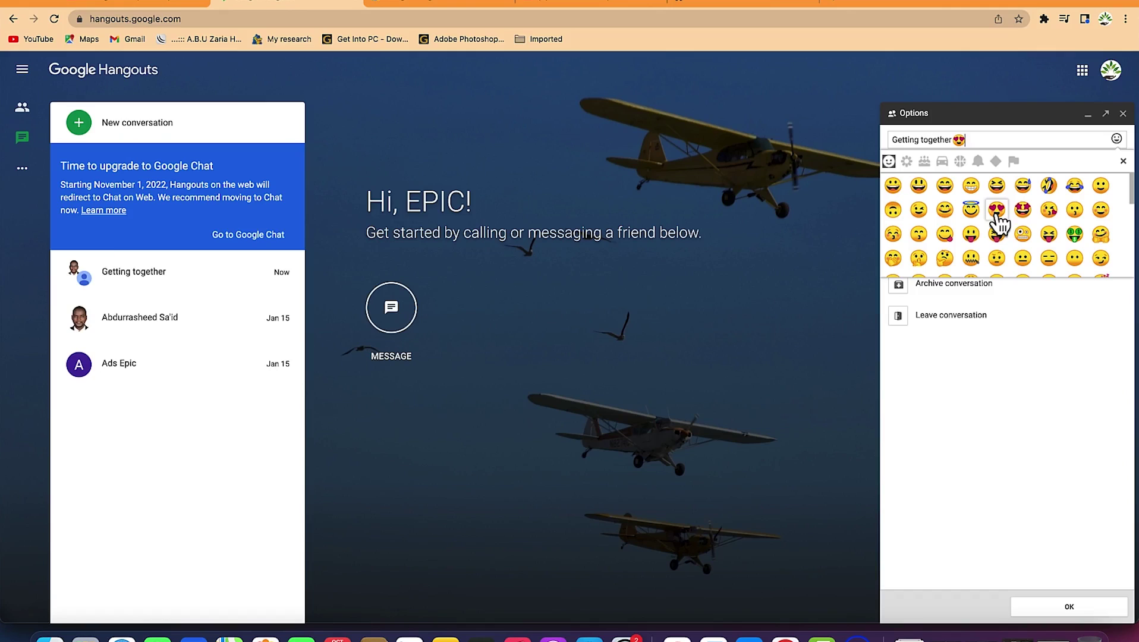
click(1023, 324)
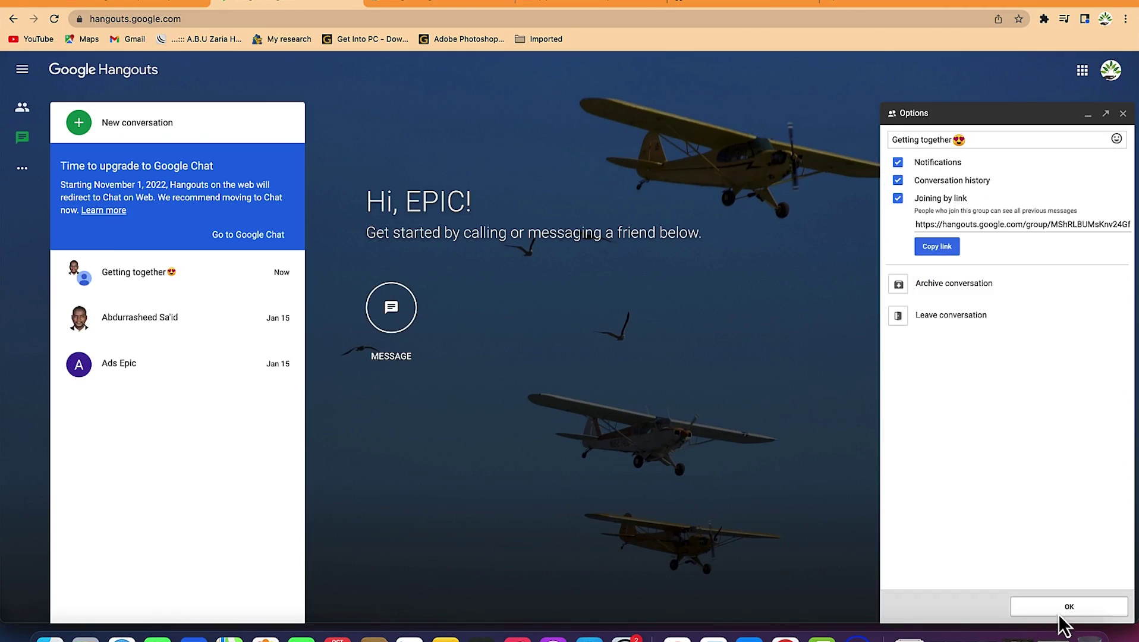
click(1059, 608)
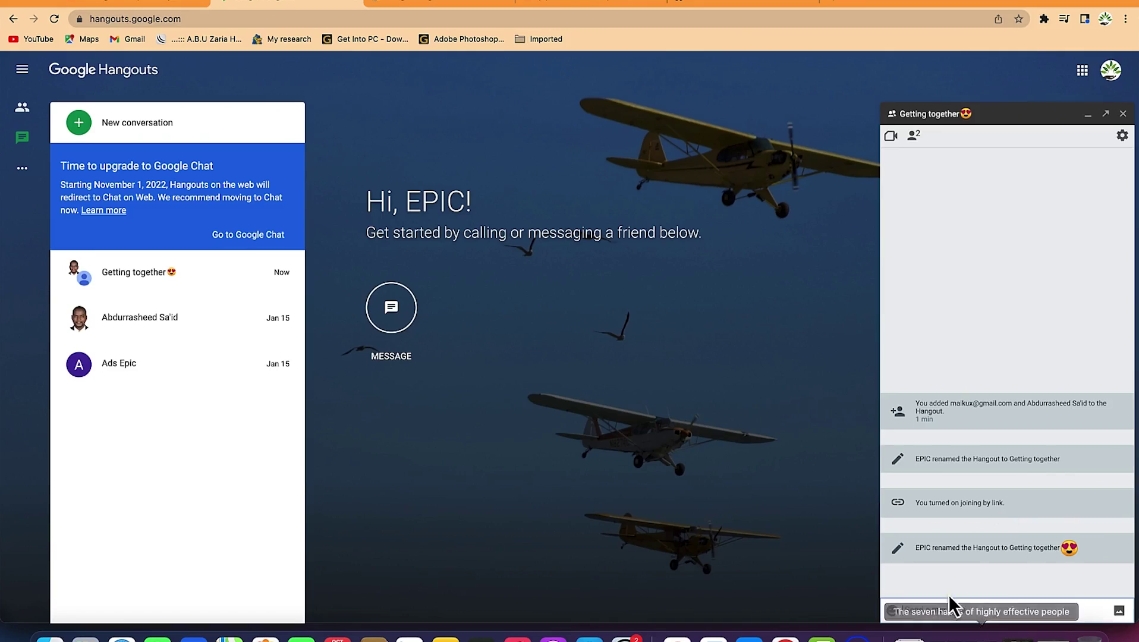
Send 'Hi guys' to the Getting together group, fixing a typo first
text(Hi al)
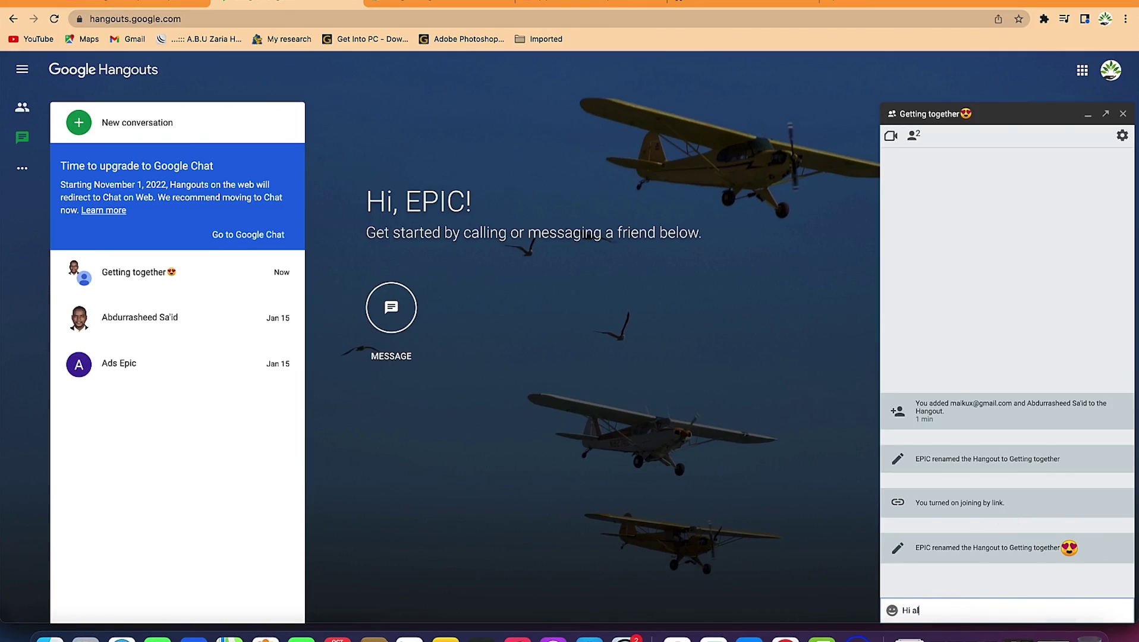
text( gg)
key(BackSpace)
text(uys)
key(Return)
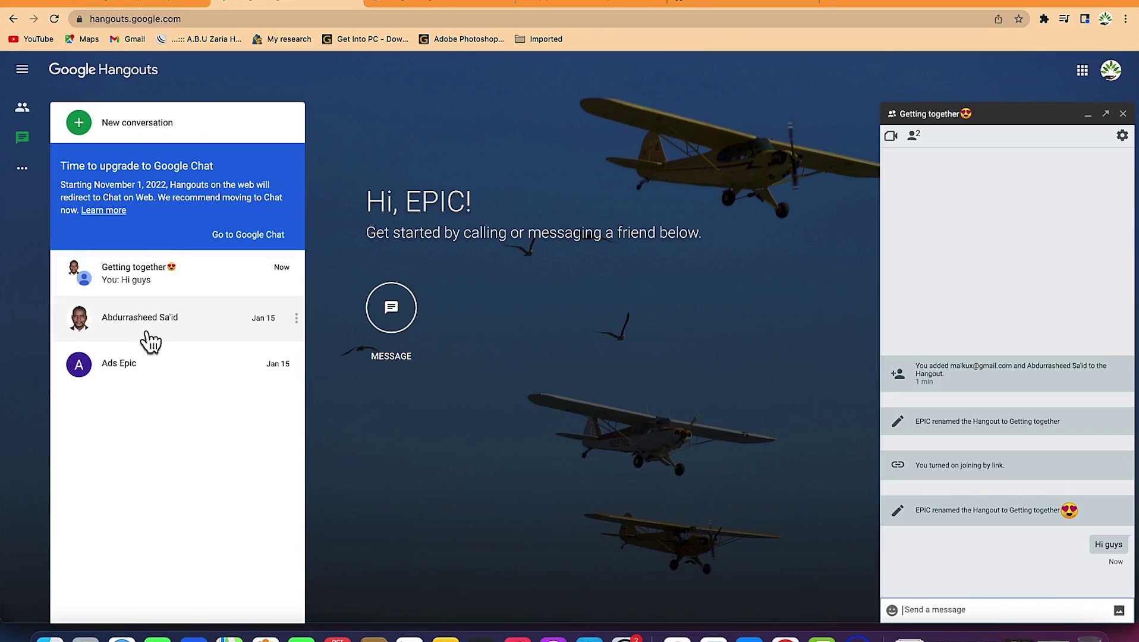
Switch the side list from conversations to the three-person Contacts list from the navigation drawer
click(24, 175)
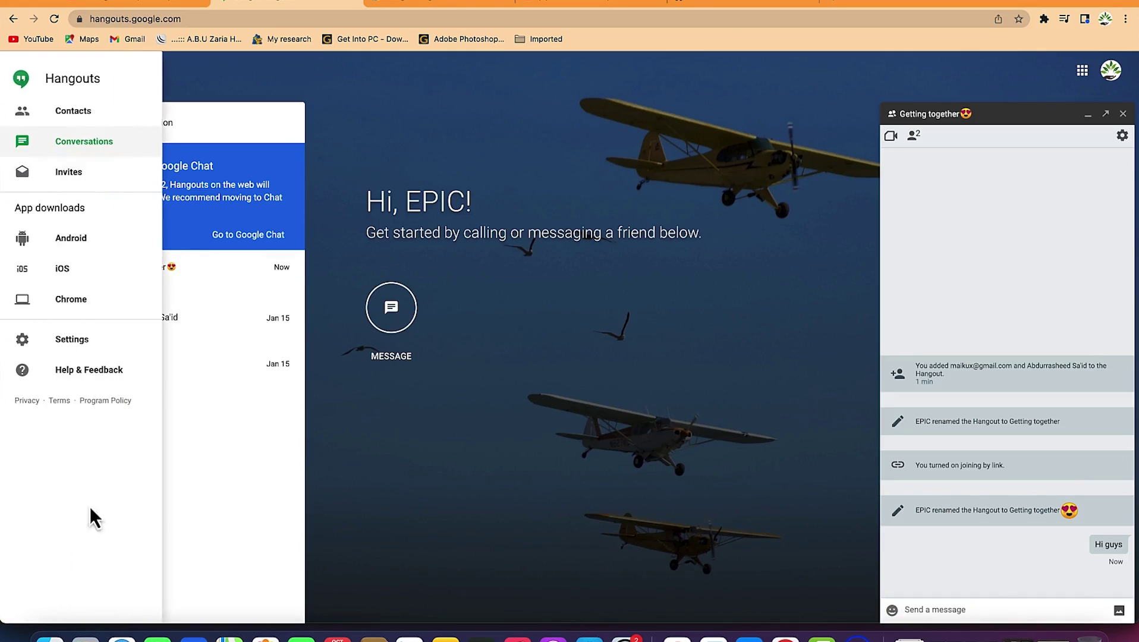
click(73, 119)
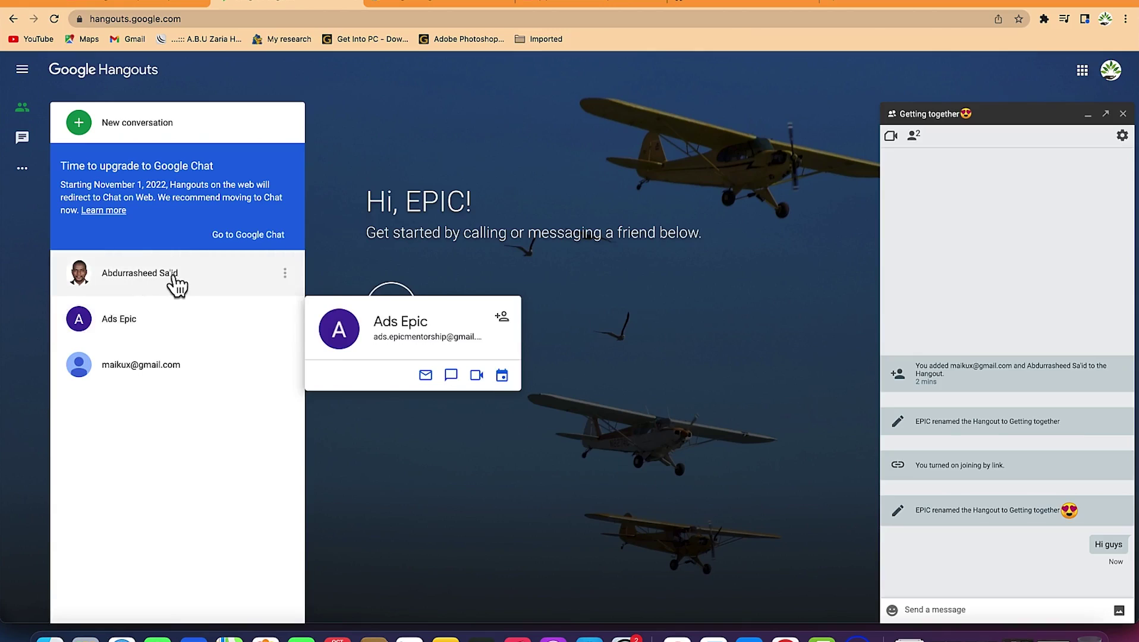
mouse_move(167, 285)
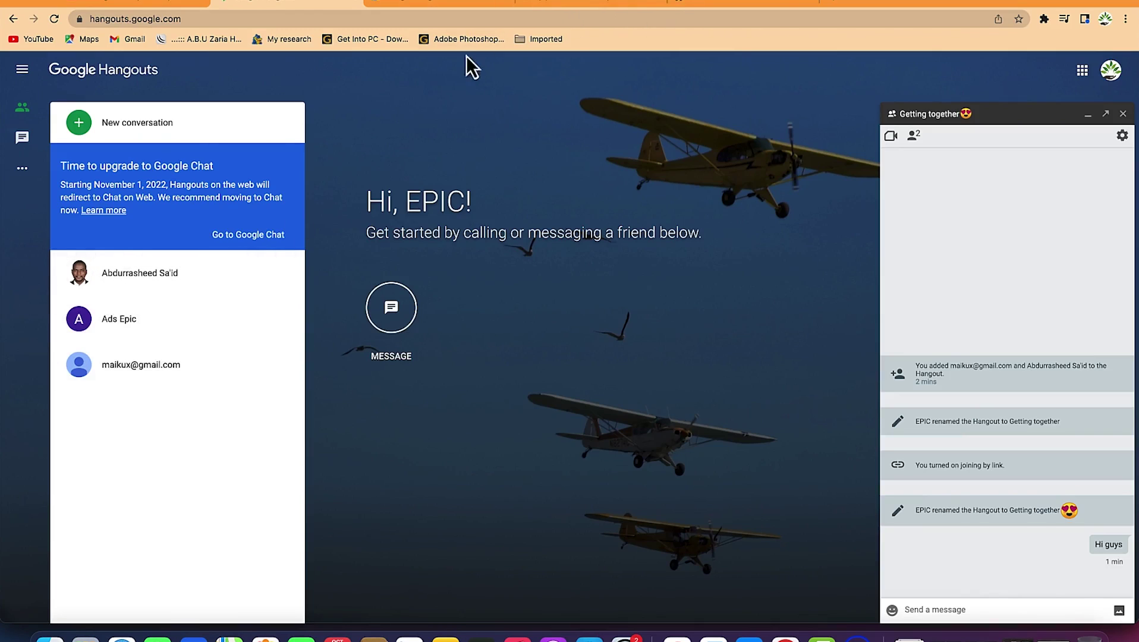
In the extensions-page tab, go to 'gmail' through the address bar
click(719, 8)
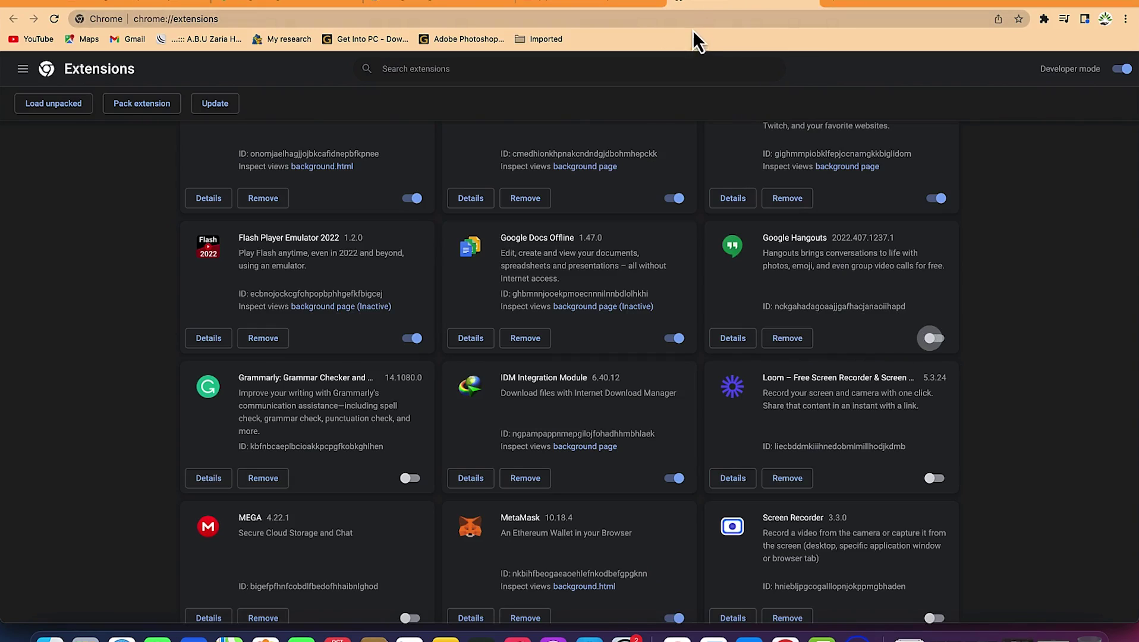
key(super+l)
text(gmail)
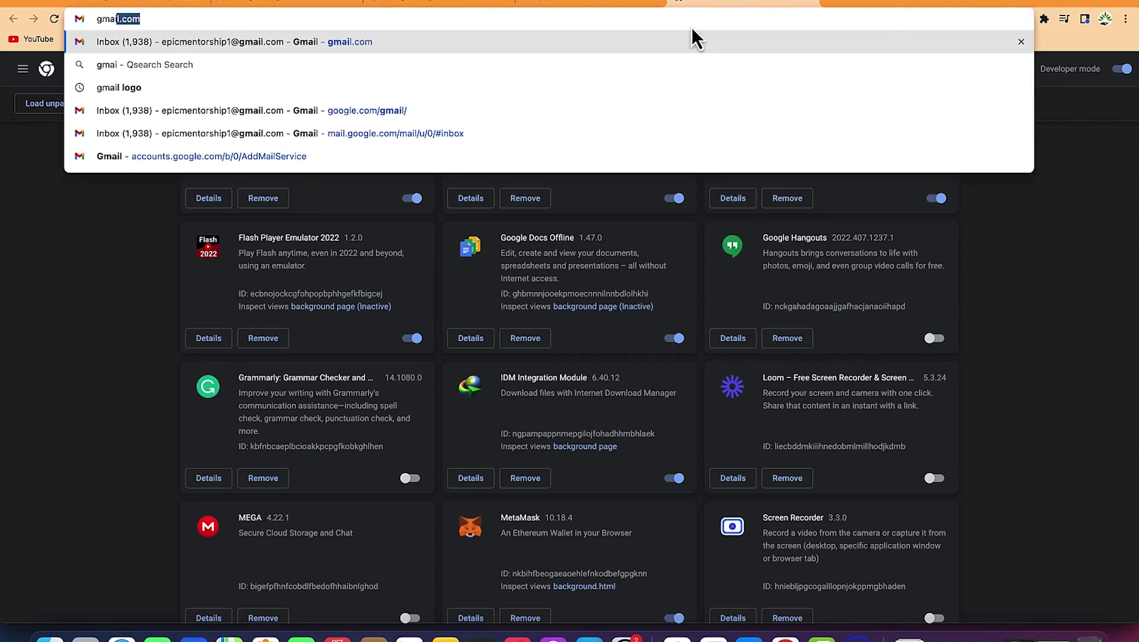
key(Return)
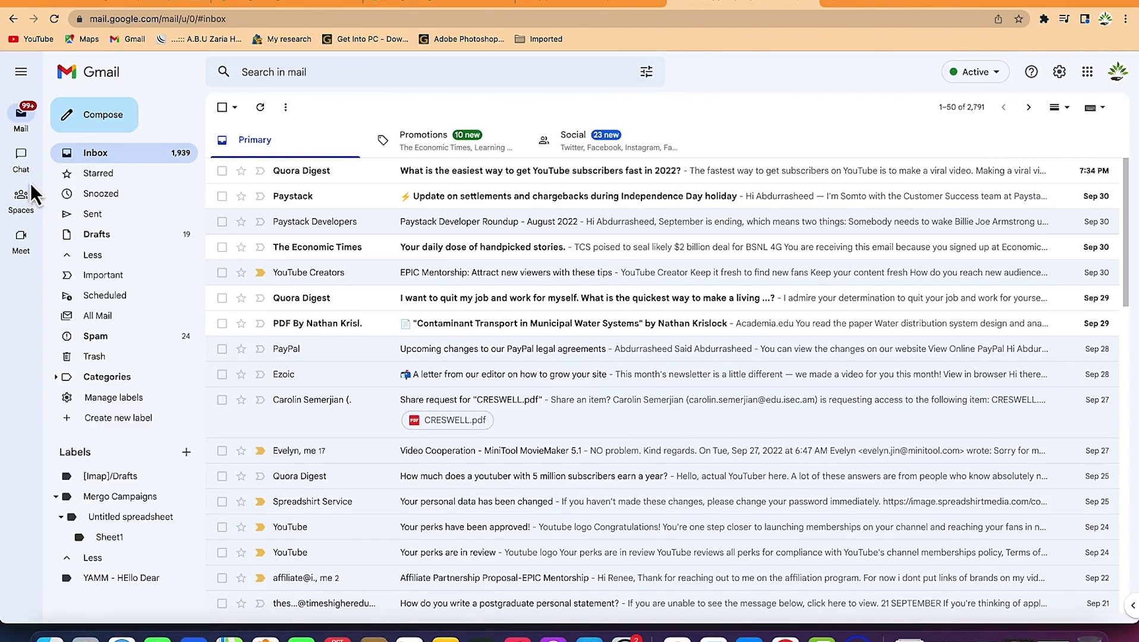
Start a new Gmail chat and show the status choices: Automatic, Do not disturb, Set as away
mouse_move(21, 168)
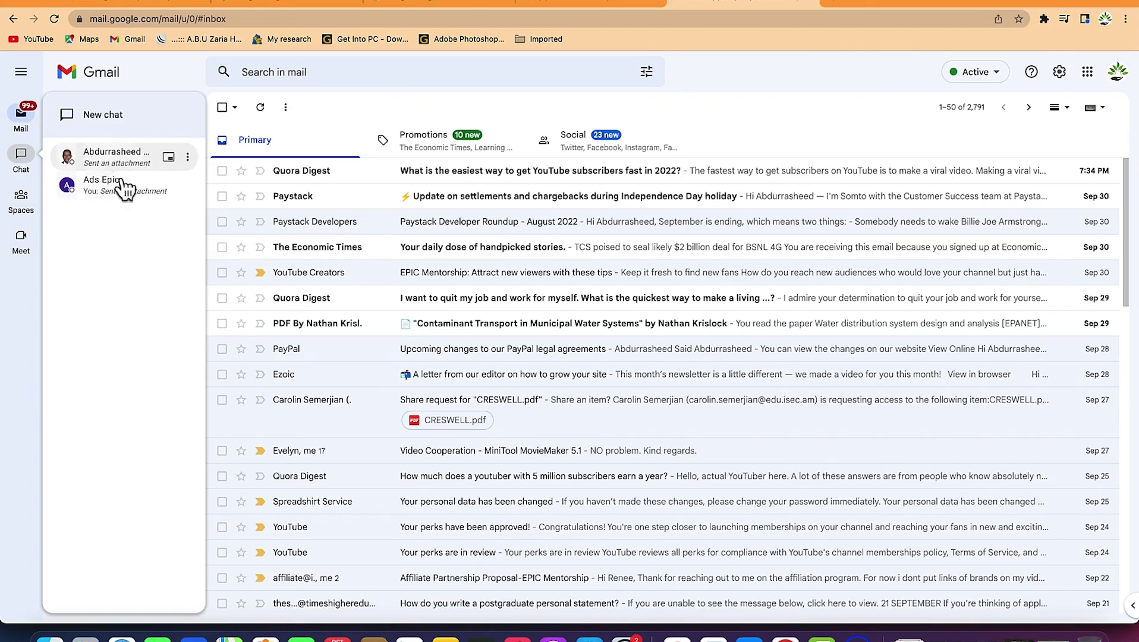
click(111, 120)
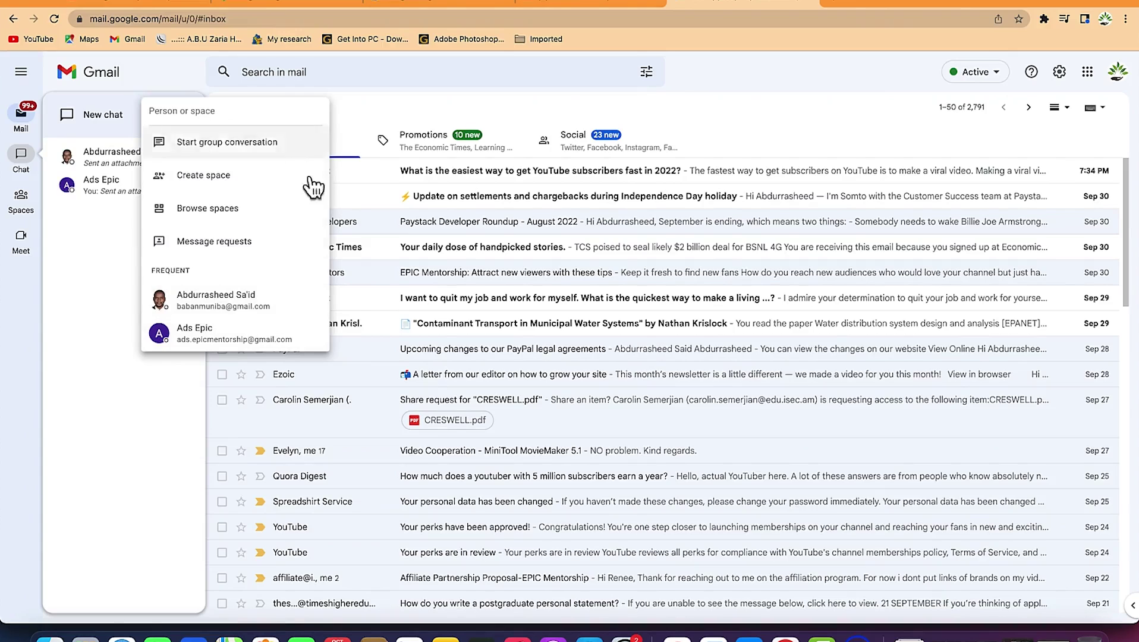
click(1004, 74)
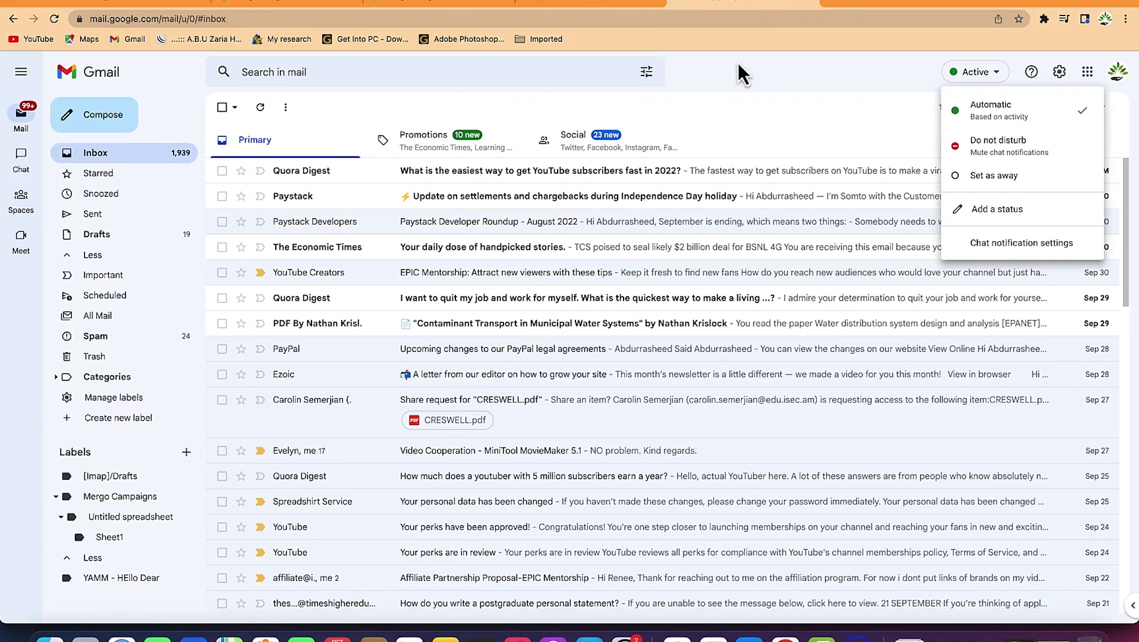
Back in Hangouts, close the Getting together chat and open a direct chat with the first contact
click(831, 7)
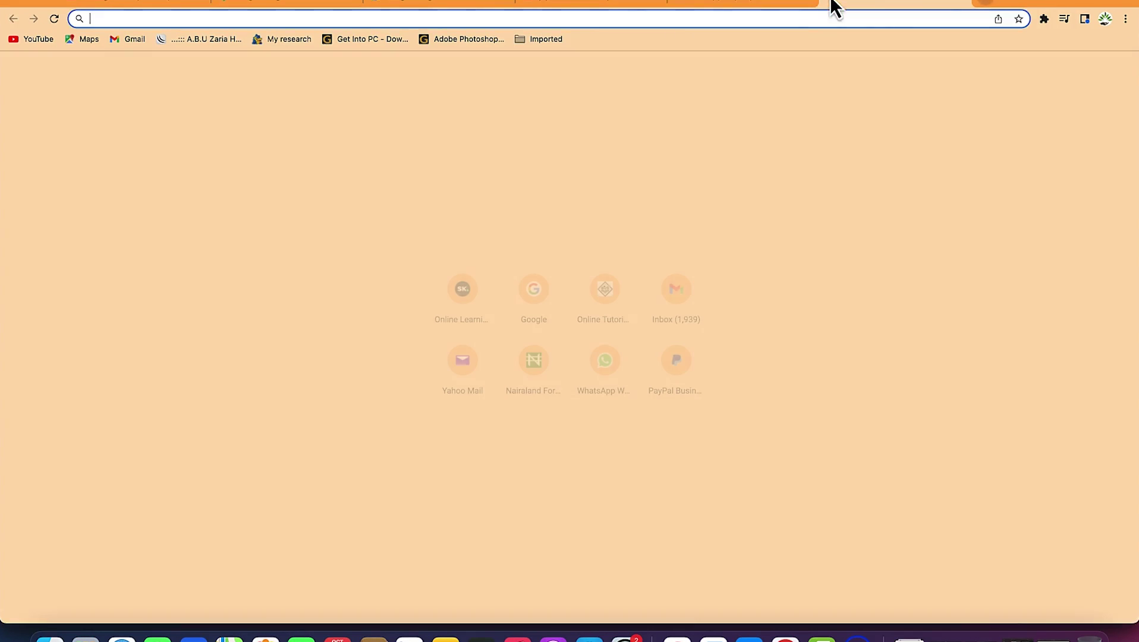
click(317, 3)
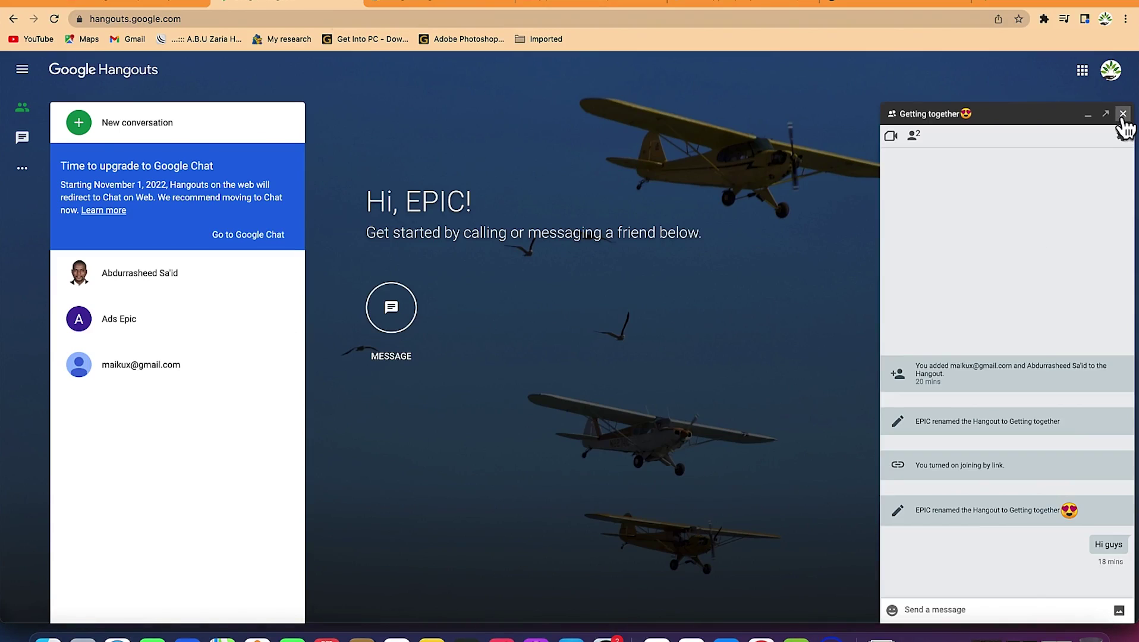
click(1123, 114)
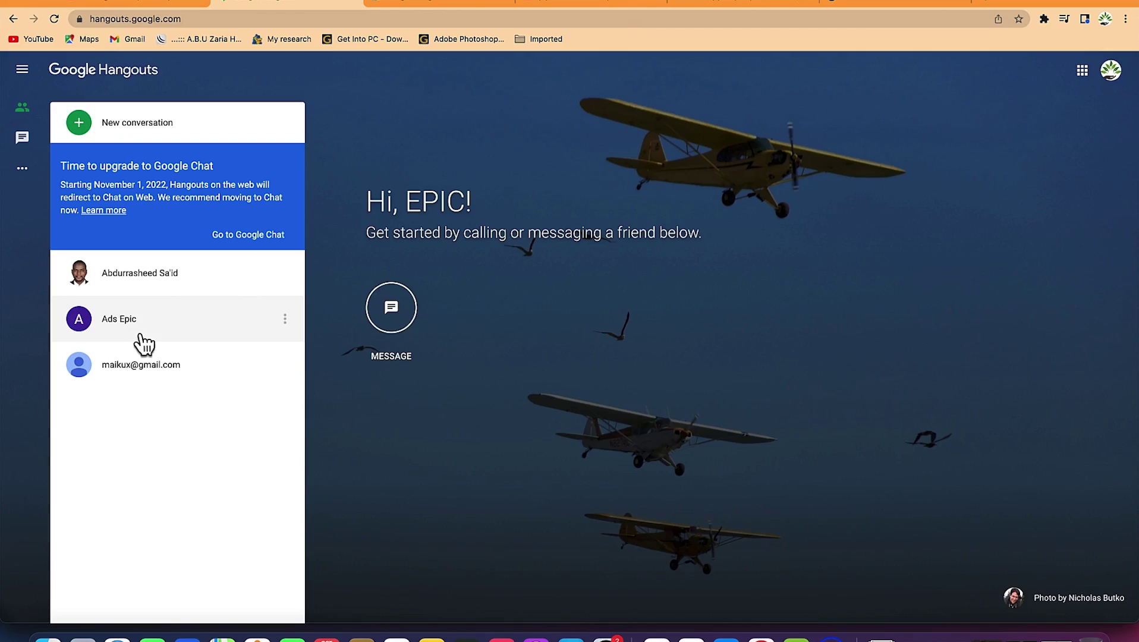
click(169, 285)
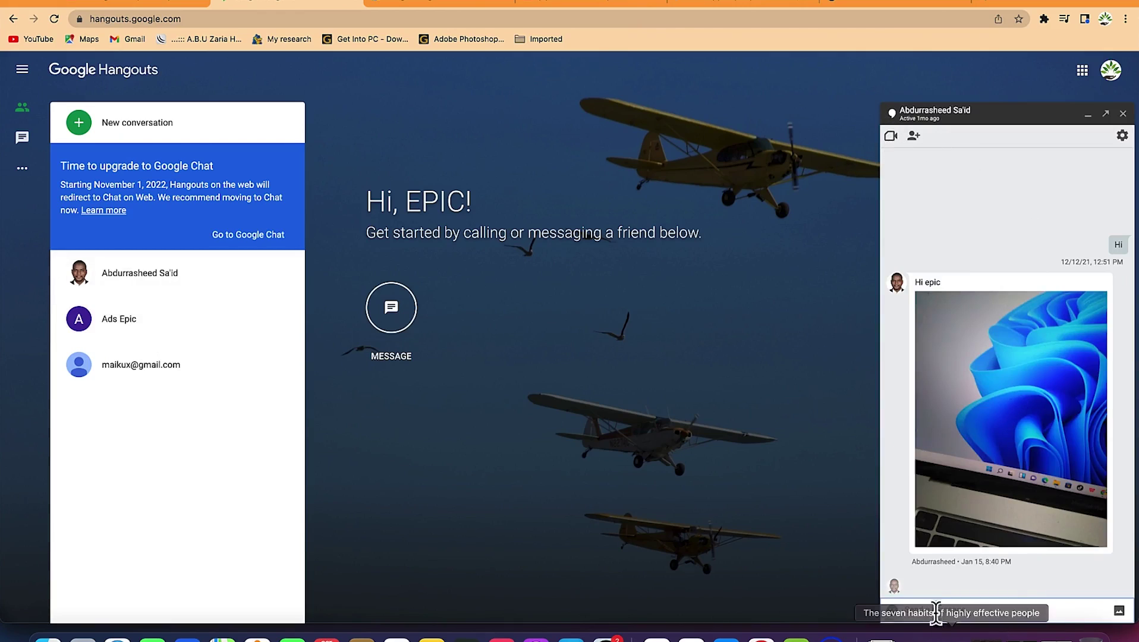
Attach the speaker photo from the Seminars album after browsing Auto Backup, Photos and Albums
click(1119, 611)
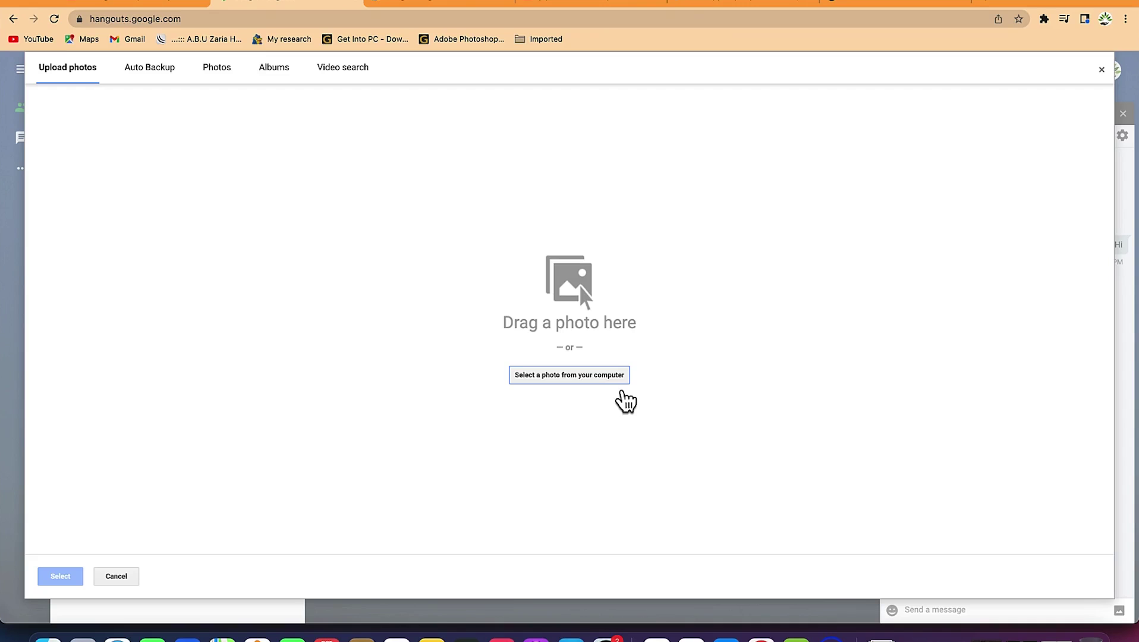
click(152, 74)
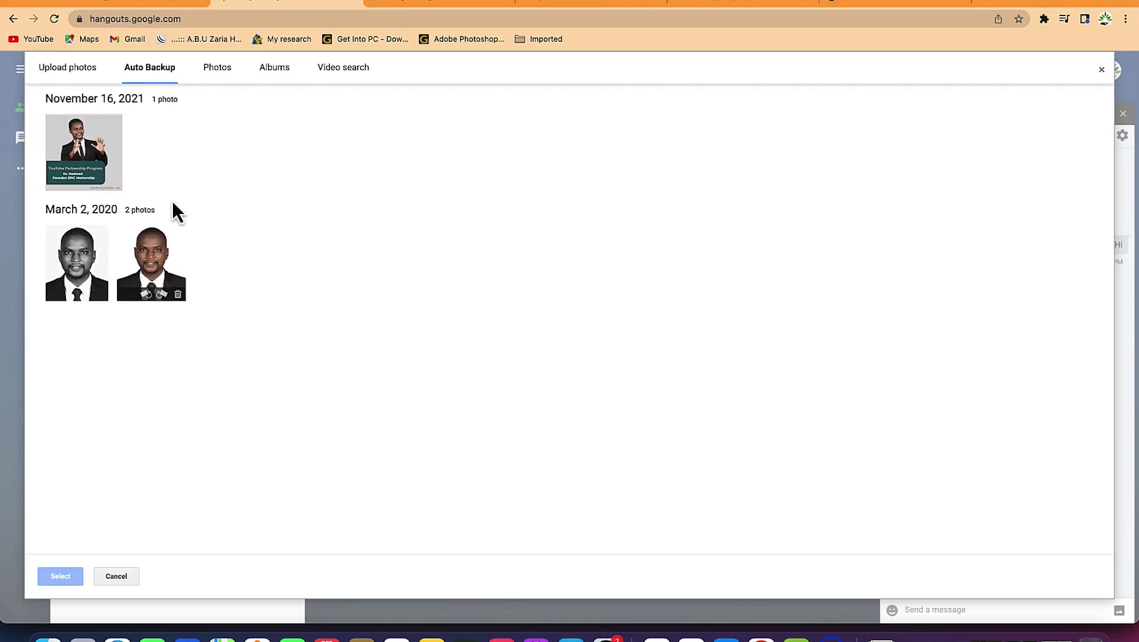
click(152, 282)
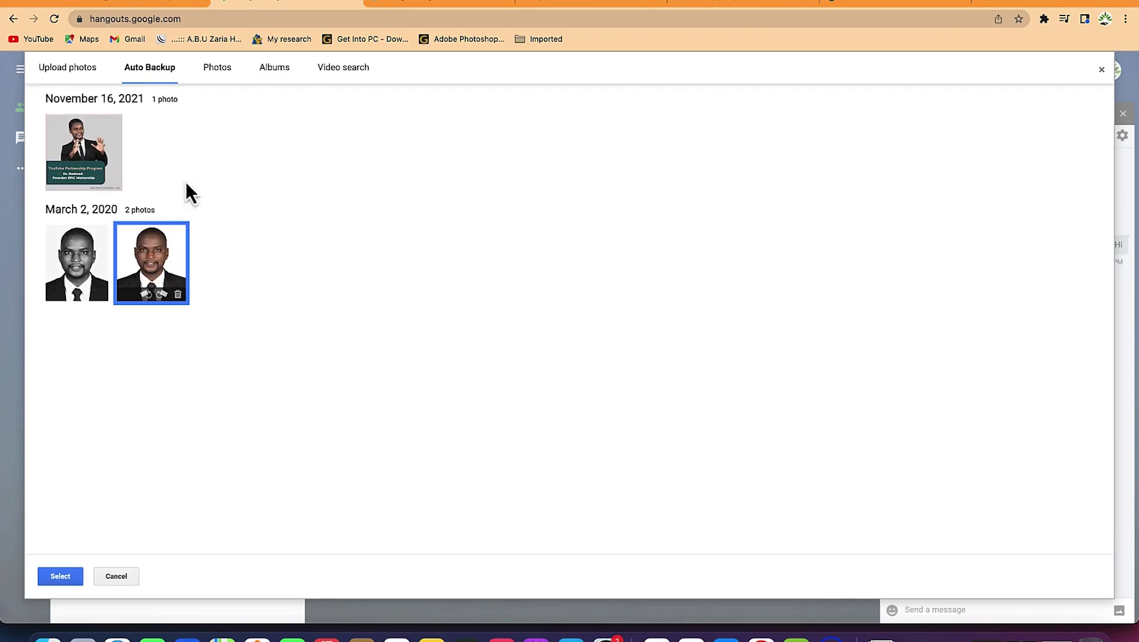
click(216, 68)
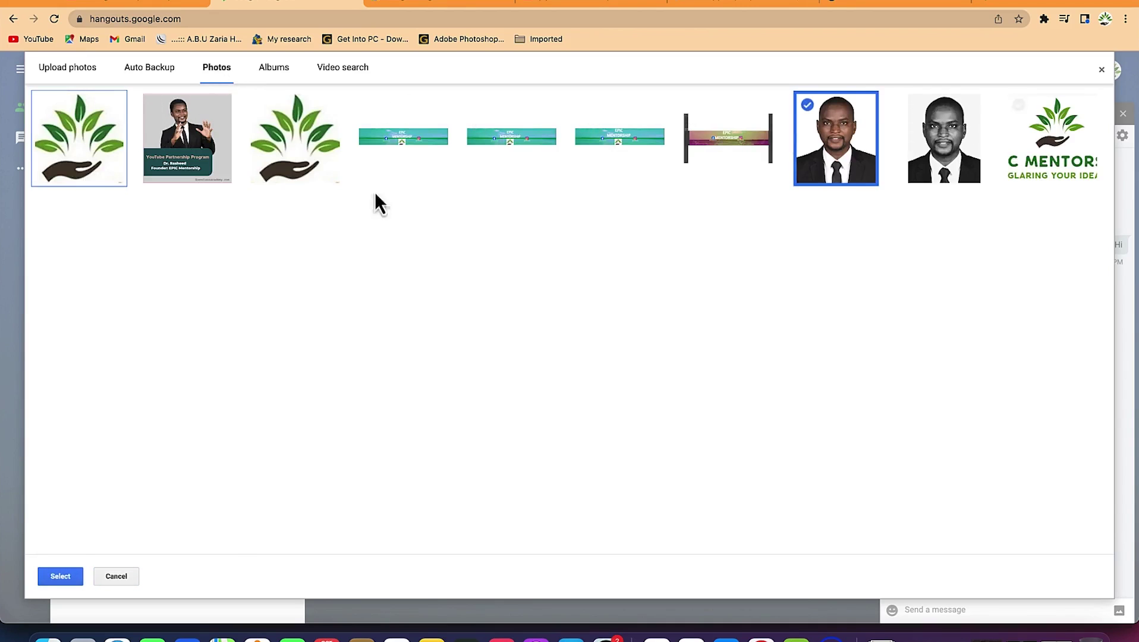
click(276, 67)
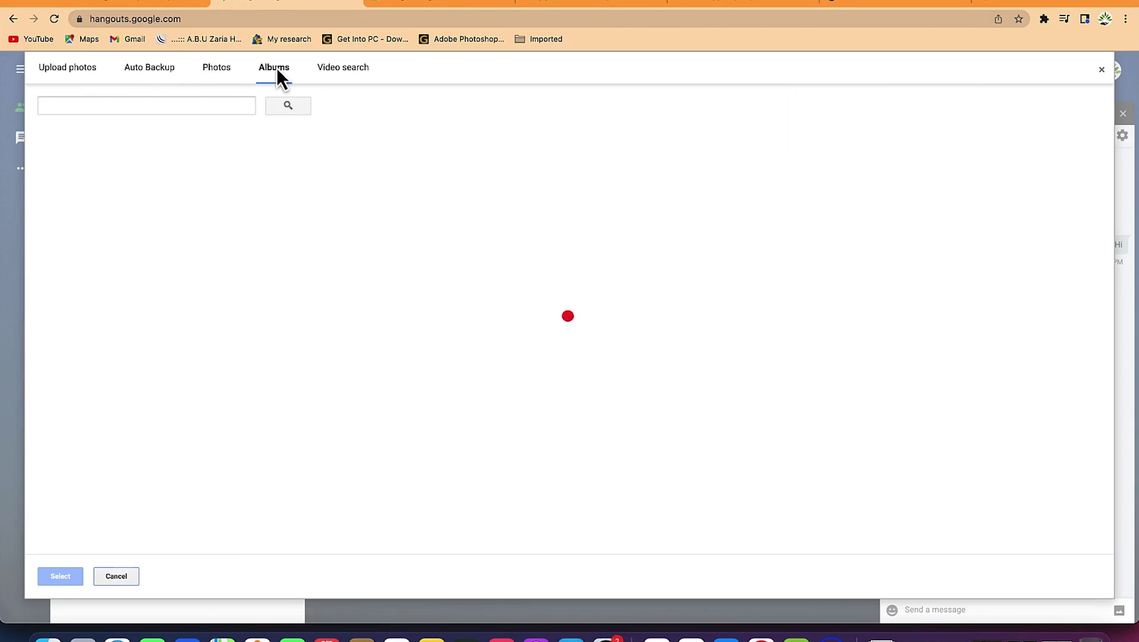
click(345, 75)
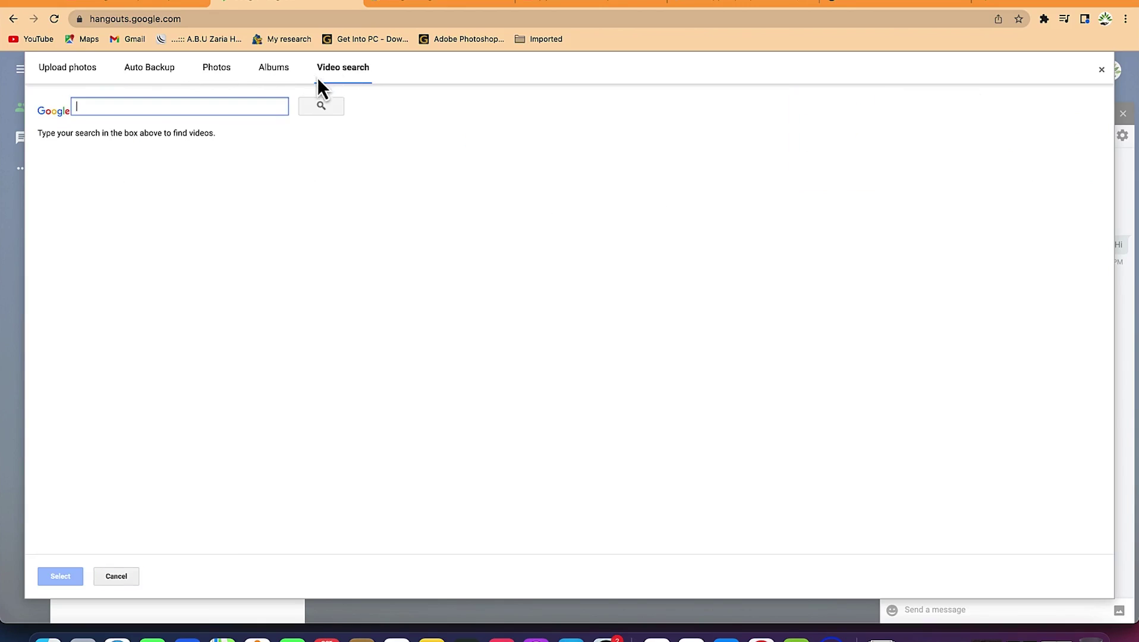
click(266, 80)
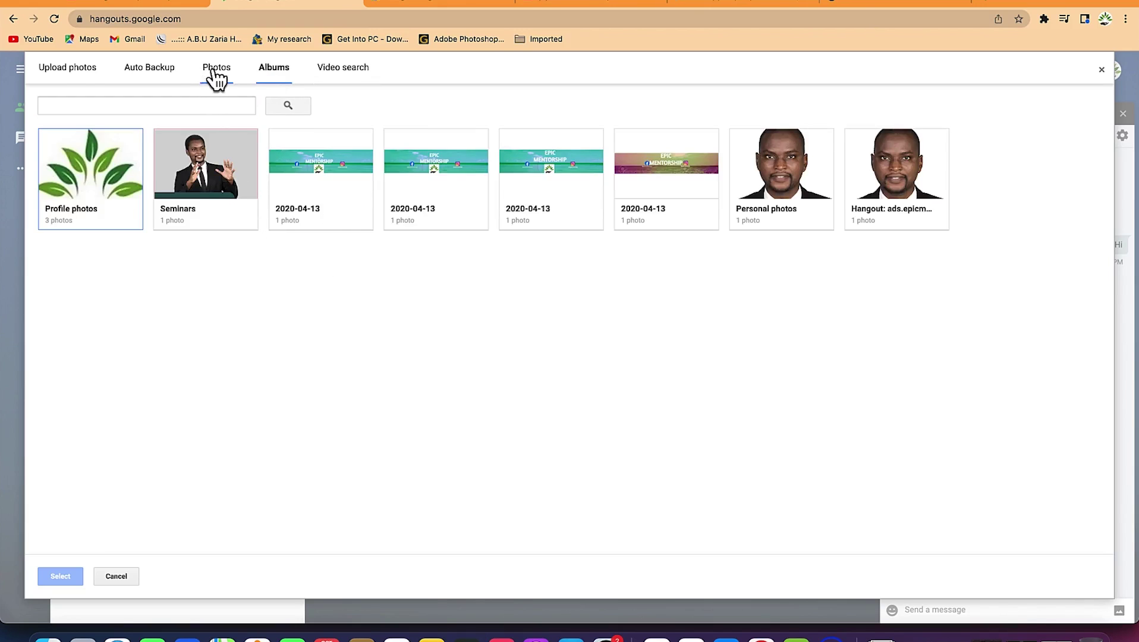
click(198, 174)
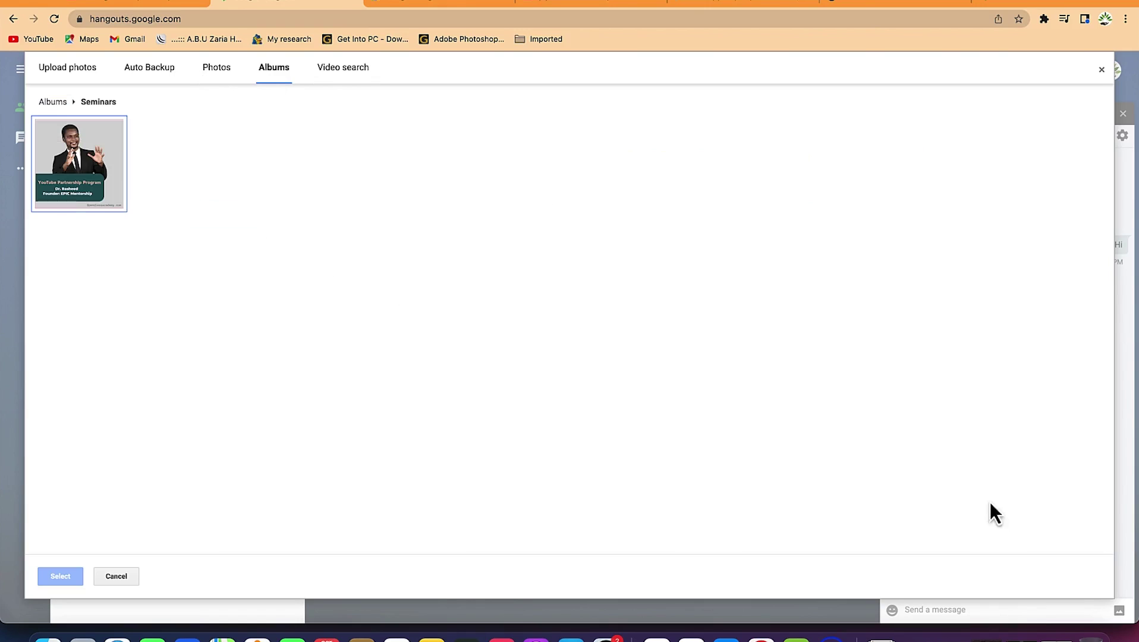
click(64, 181)
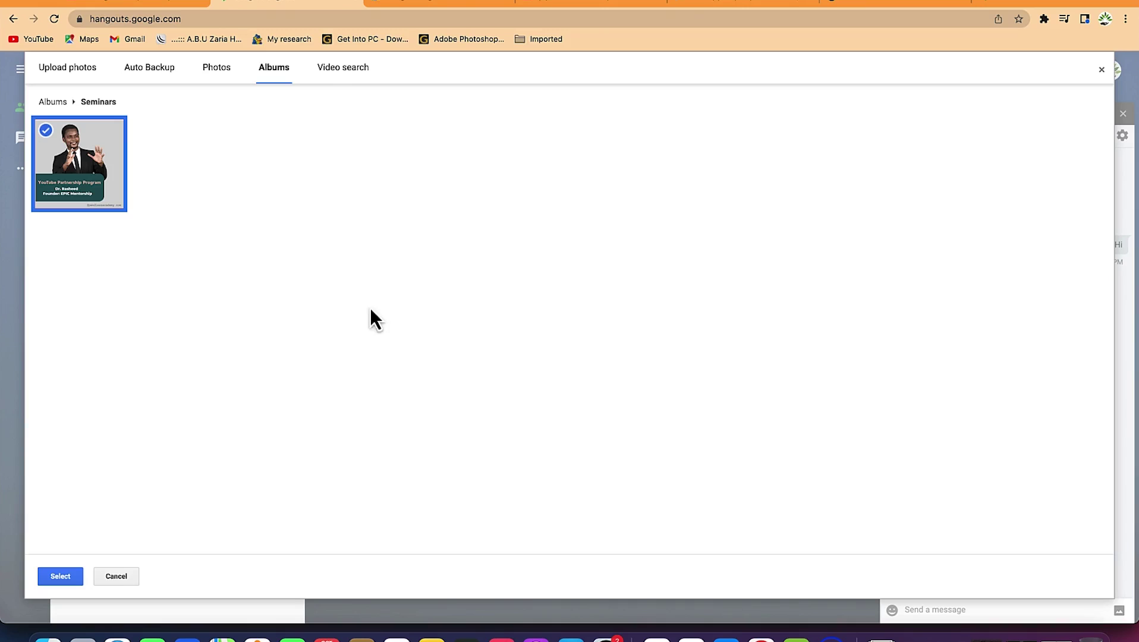
click(57, 578)
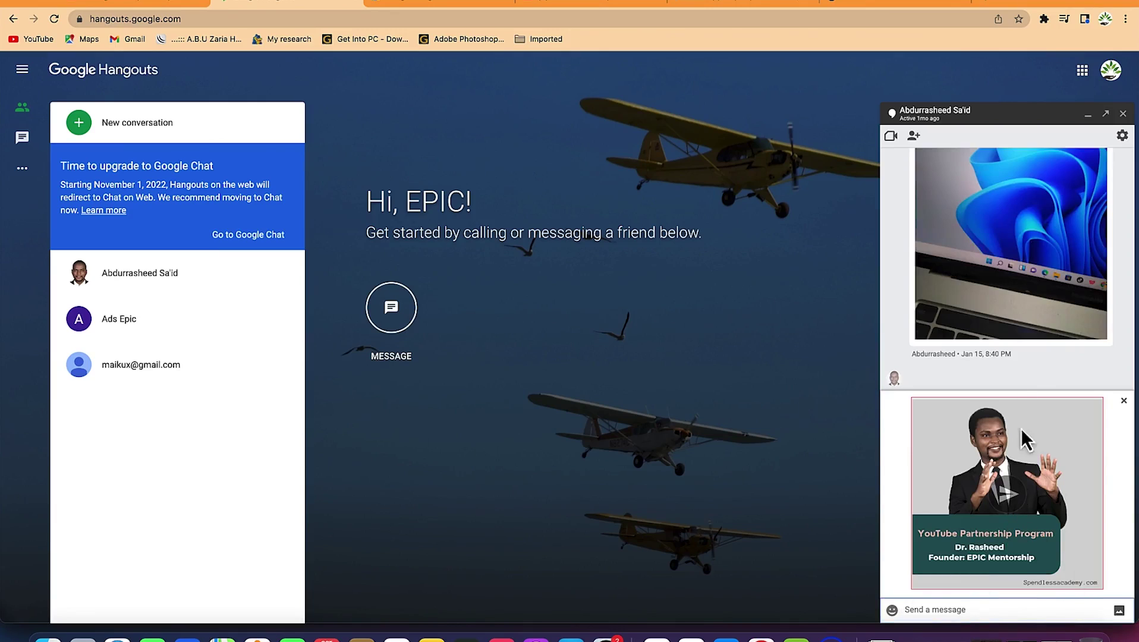
Pop the direct chat out into its own window, move it centre, then dock it back
click(1106, 113)
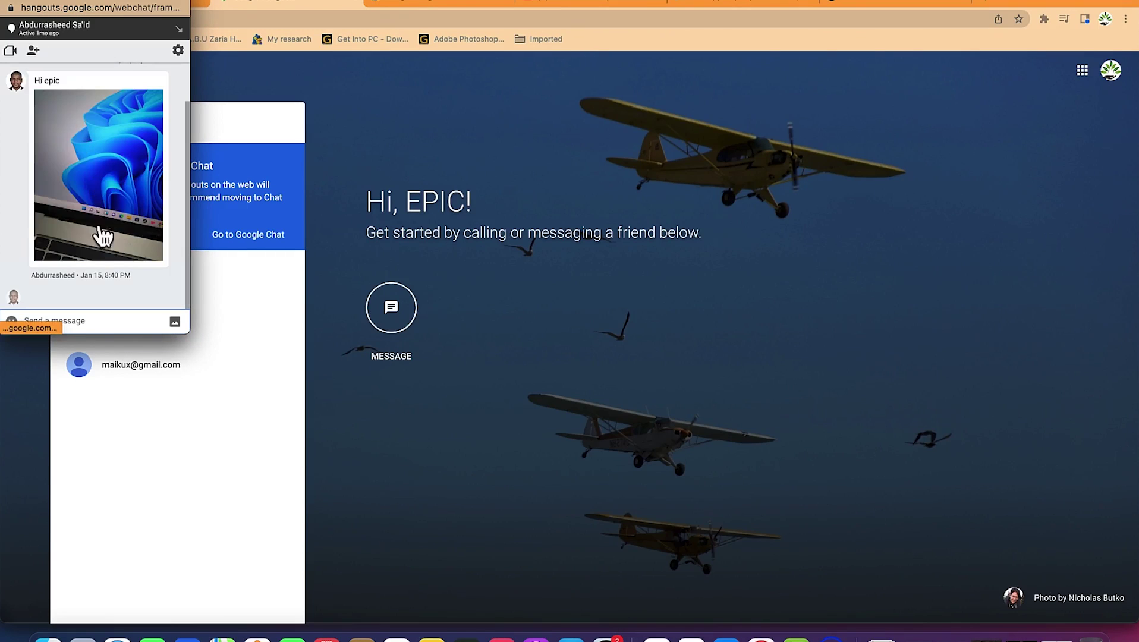
drag(75, 7, 514, 149)
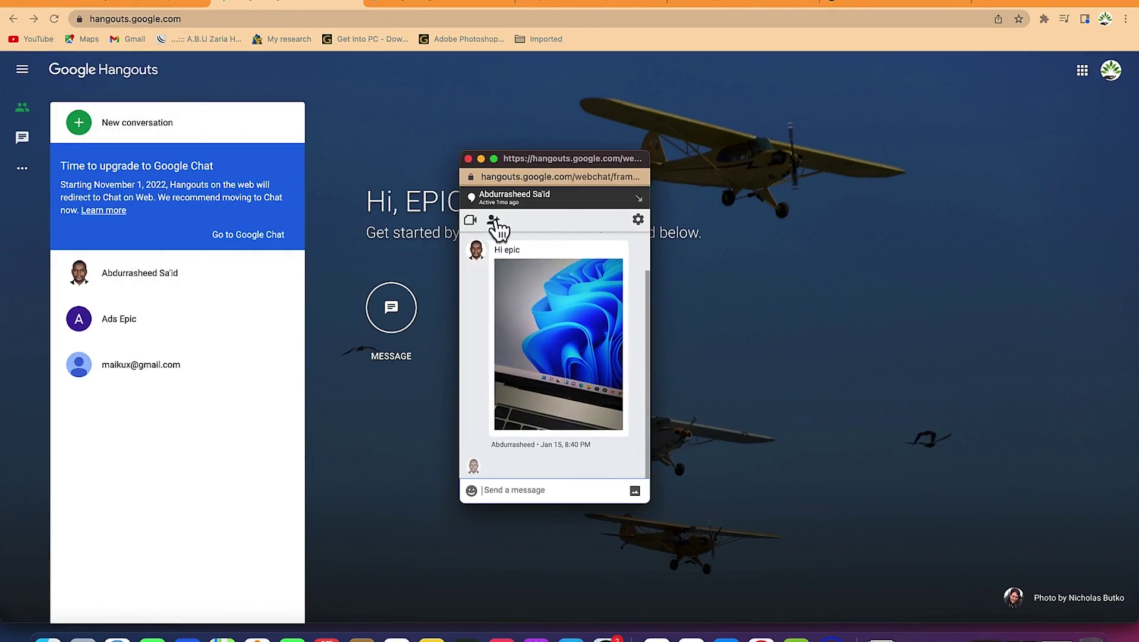
click(639, 199)
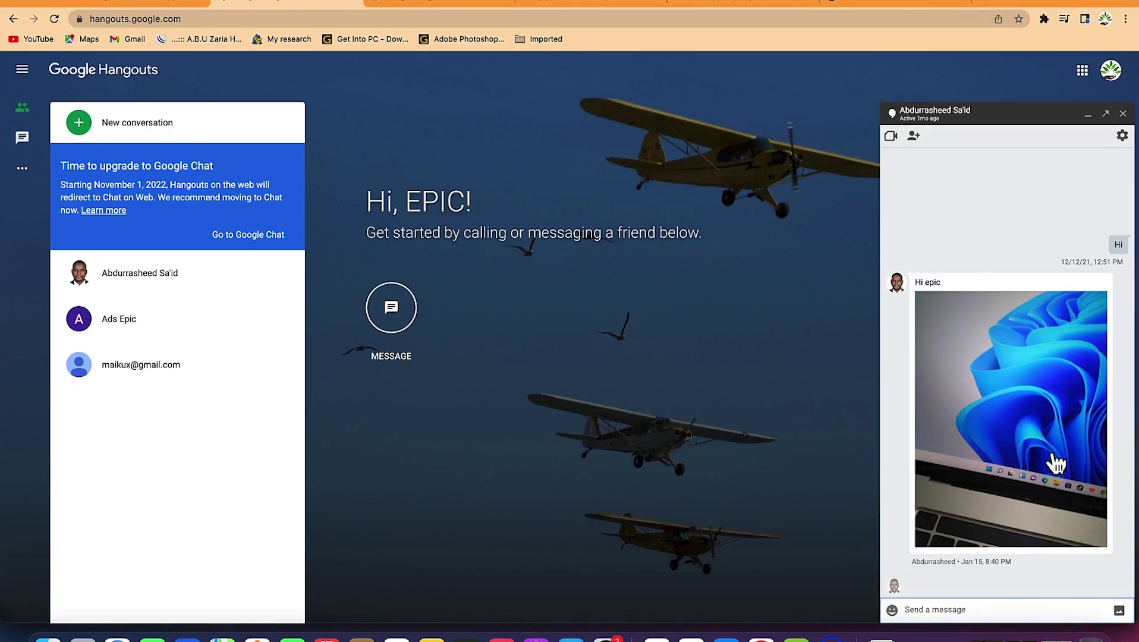
Send three tangerine emoji and a red balloon in the direct chat, then show its options
click(892, 611)
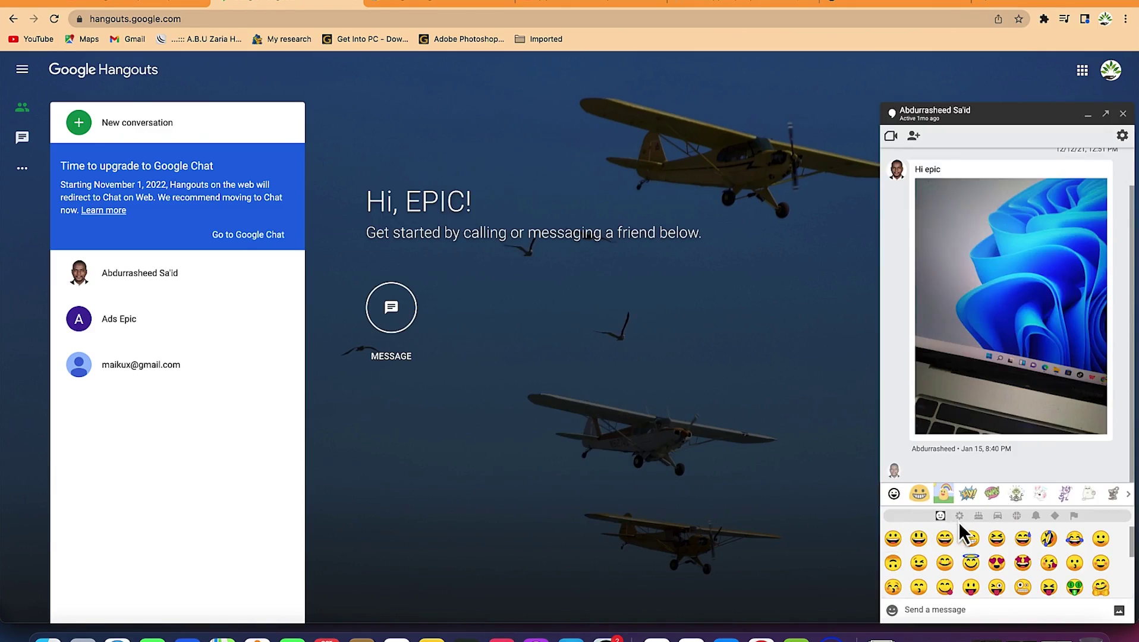
click(978, 516)
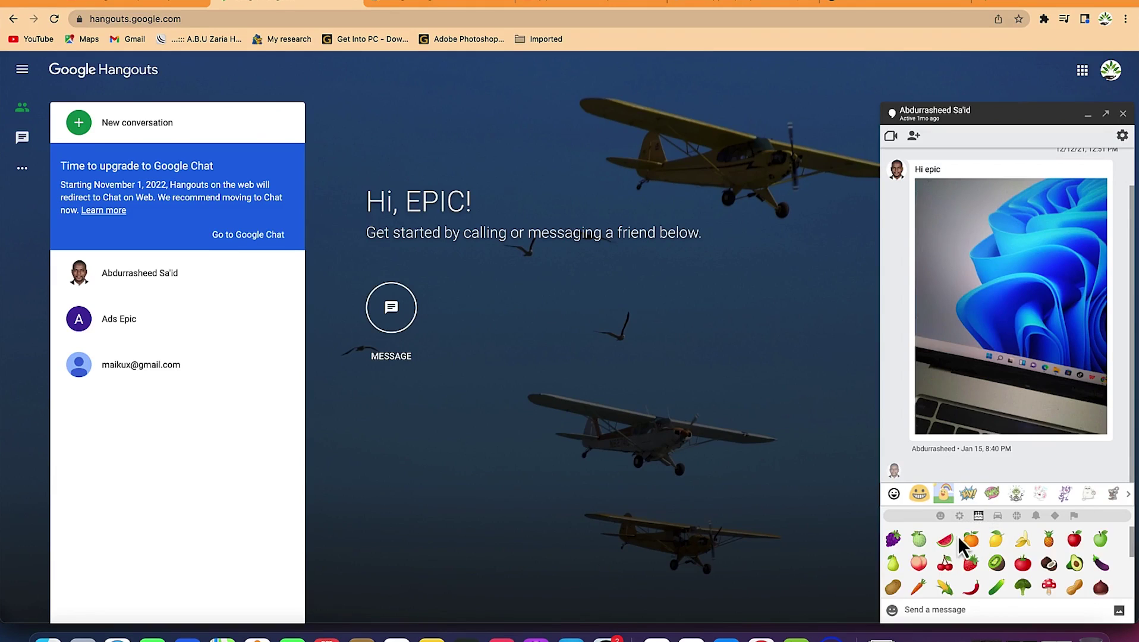
click(971, 538)
click(971, 538)
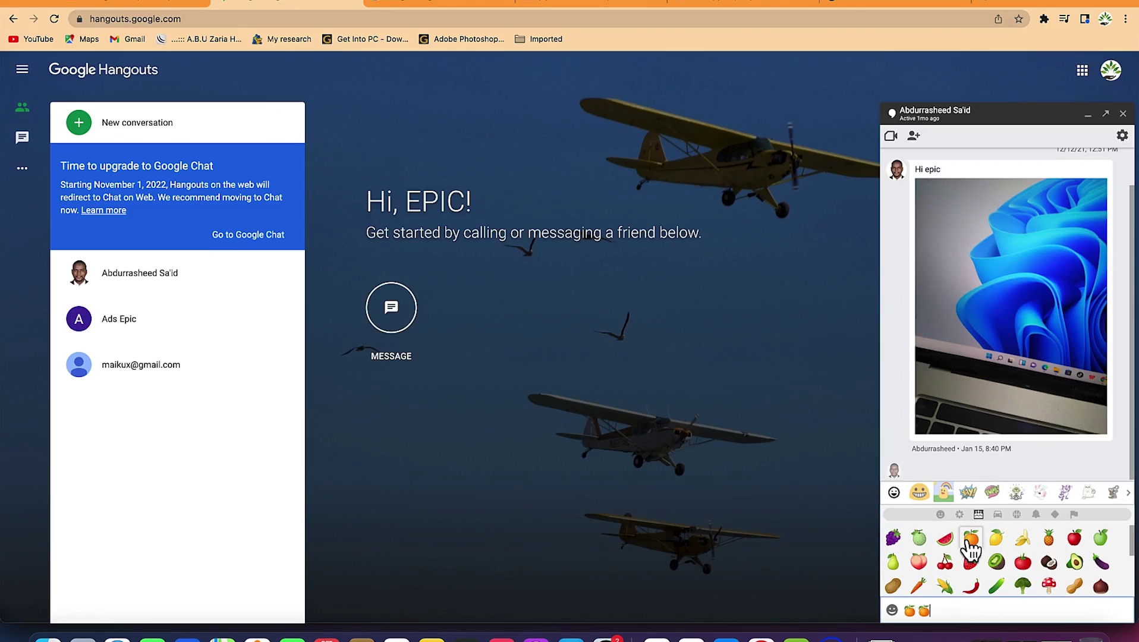
click(1021, 517)
click(1023, 540)
key(Return)
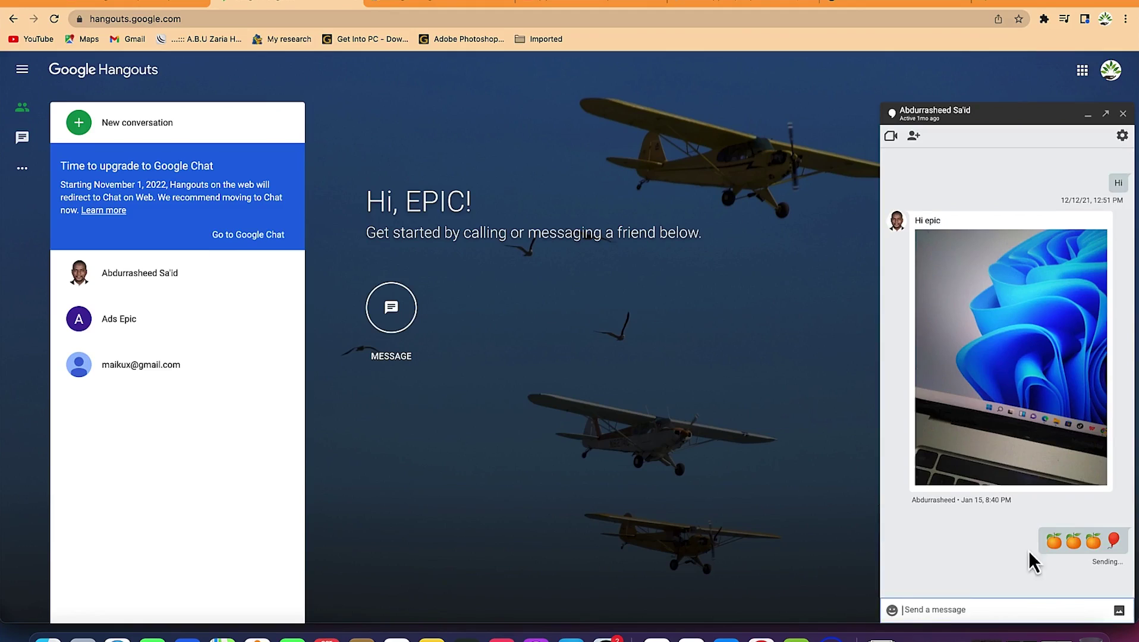
click(1123, 136)
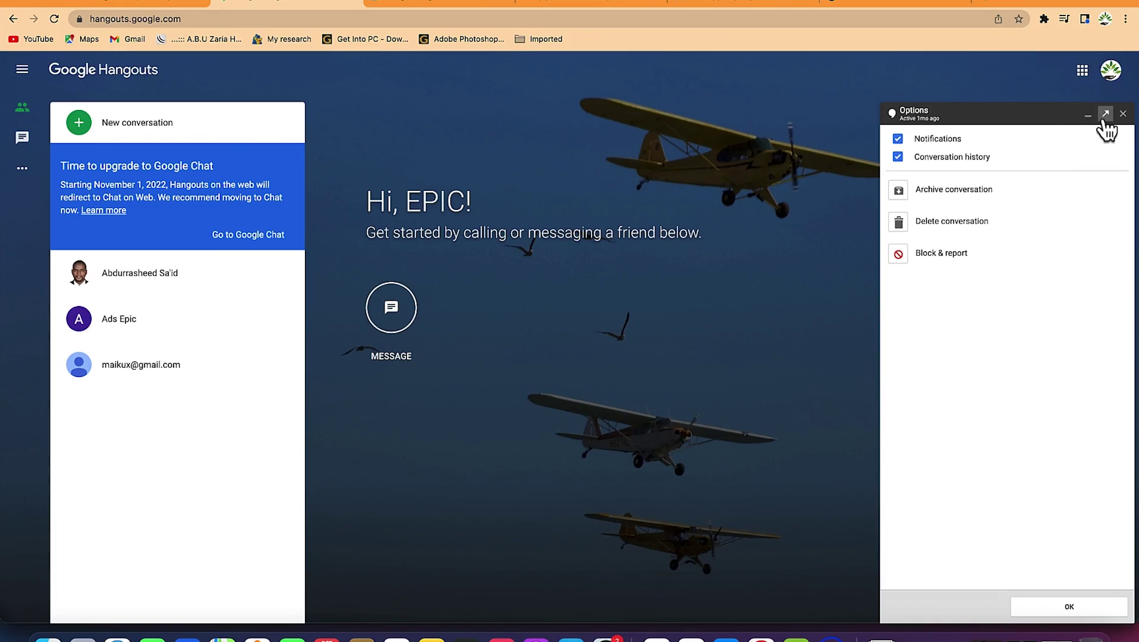
Close the direct chat and show Pin to top and Hide for the second conversation
click(1122, 114)
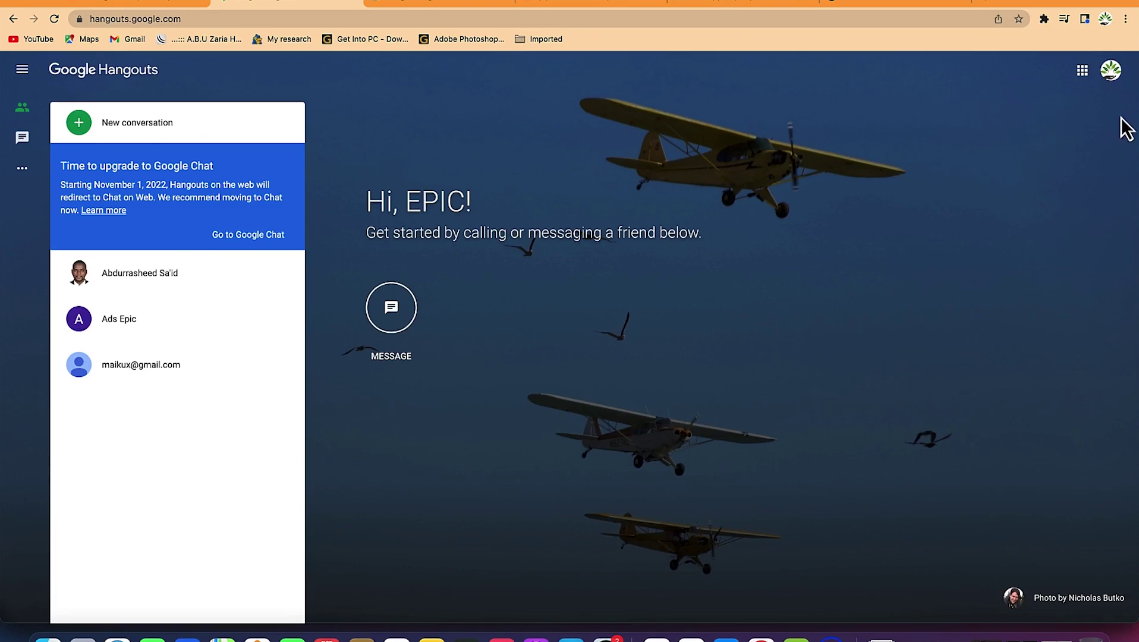
mouse_move(286, 324)
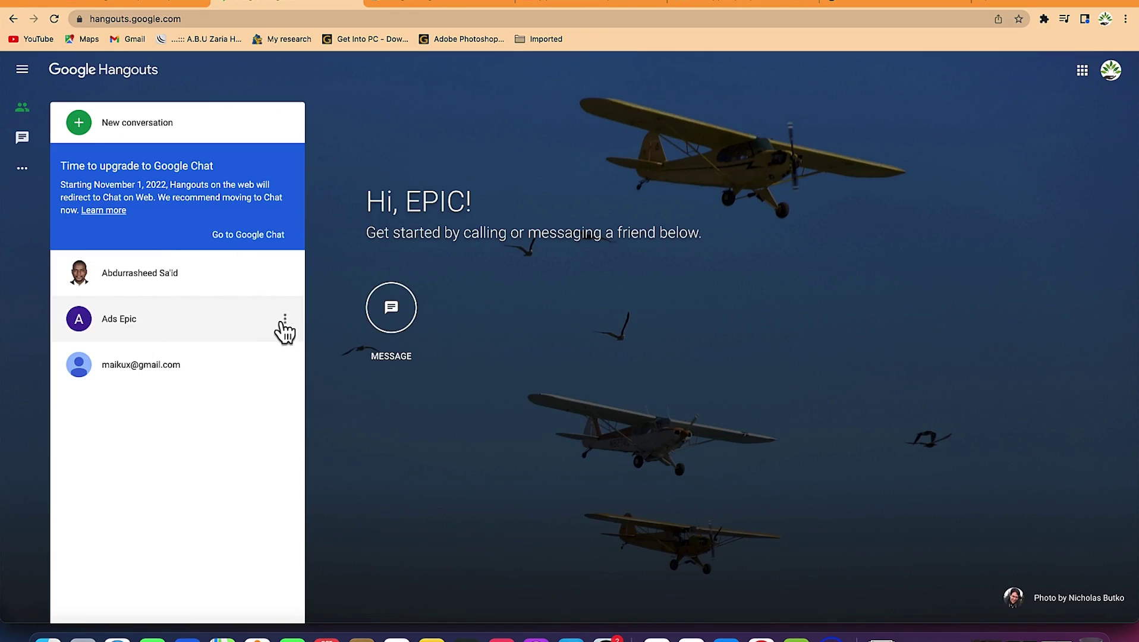
click(286, 326)
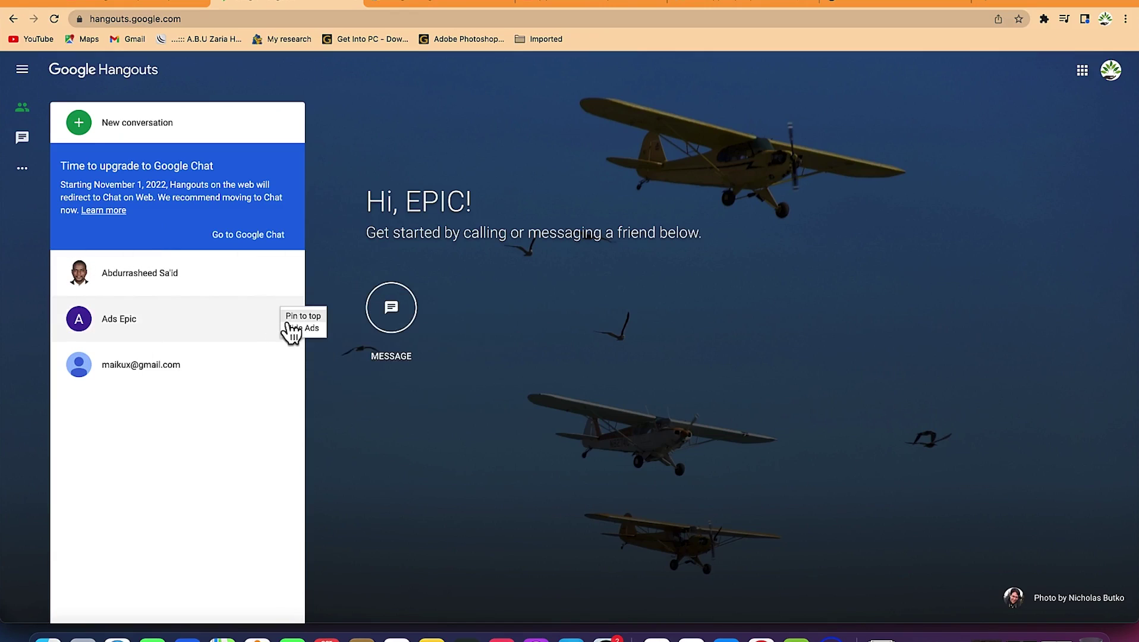